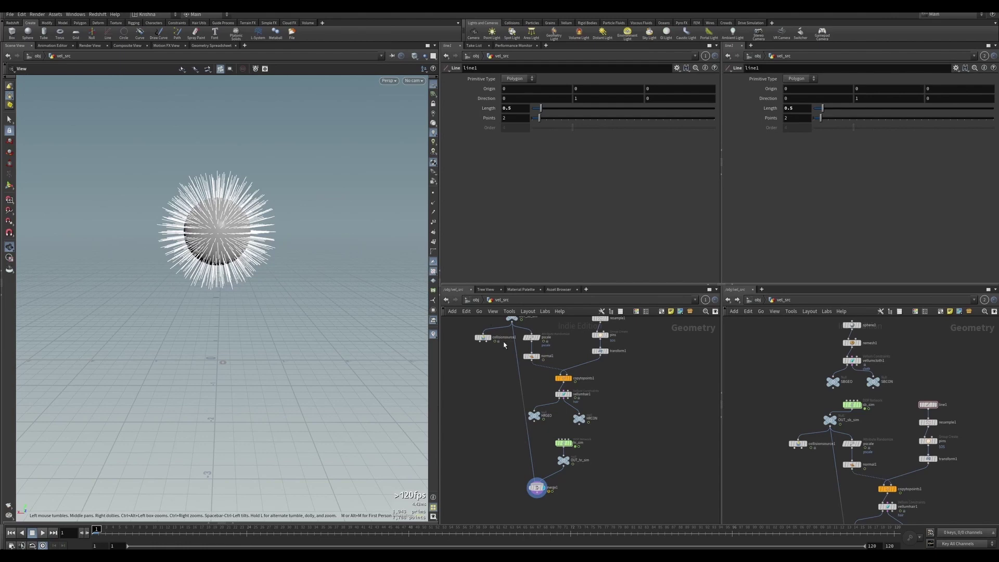
Display the sb_sim DOP network's result in the viewport and select that node.
{"action": "scroll", "coordinate": [615, 401], "scroll_direction": "down", "scroll_amount": 3}
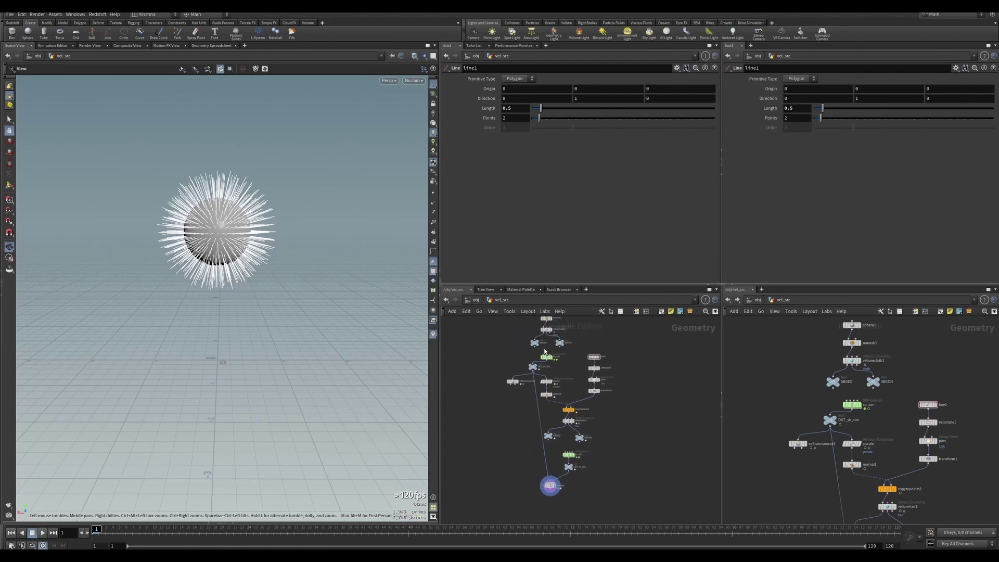
{"action": "scroll", "coordinate": [546, 352], "scroll_direction": "up", "scroll_amount": 3}
{"action": "left_click", "coordinate": [560, 367]}
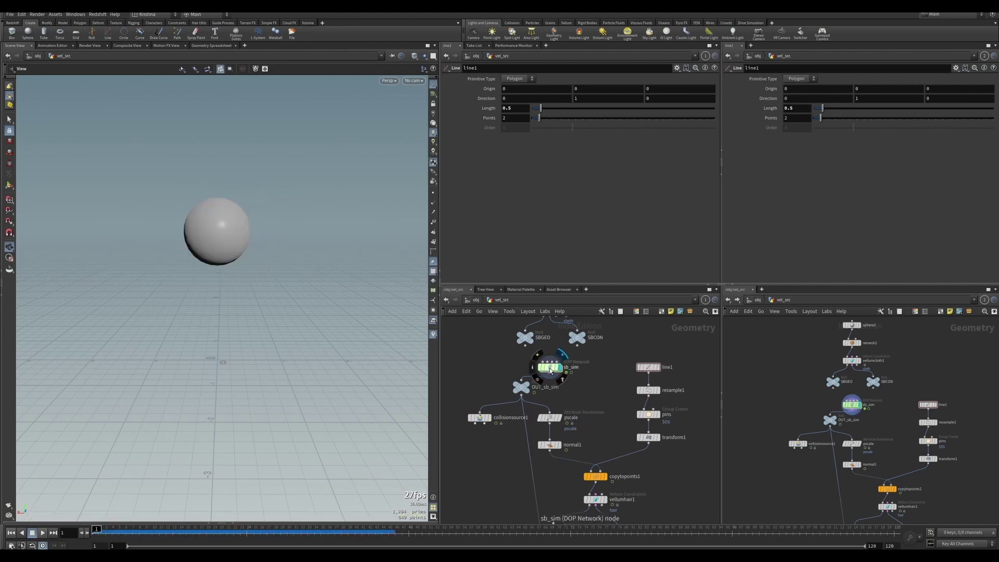
{"action": "left_click", "coordinate": [546, 368]}
{"action": "mouse_move", "coordinate": [97, 529]}
{"action": "left_mouse_down"}
{"action": "mouse_move", "coordinate": [203, 530]}
{"action": "mouse_move", "coordinate": [76, 534]}
{"action": "mouse_move", "coordinate": [102, 531]}
{"action": "mouse_move", "coordinate": [92, 541]}
{"action": "left_mouse_up"}
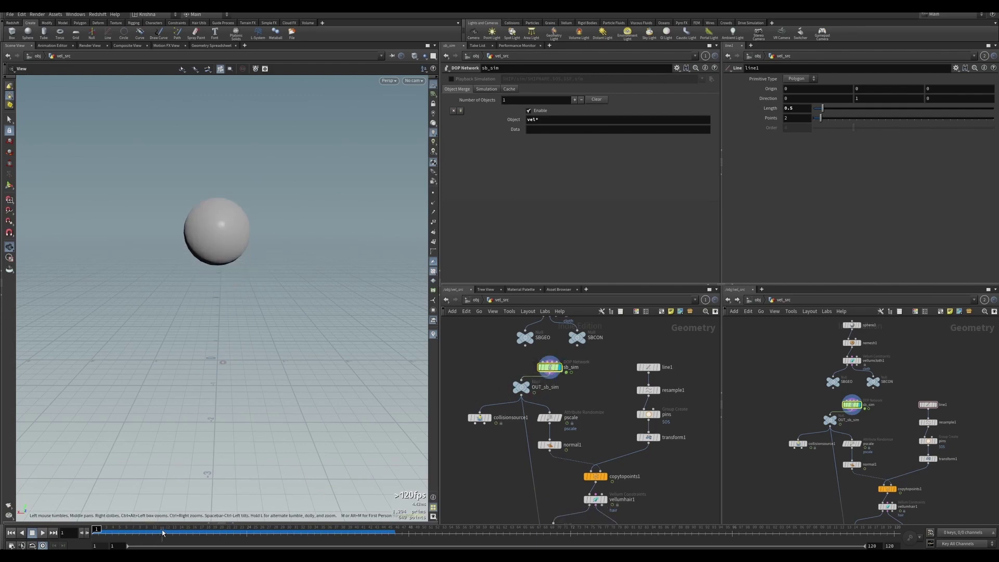
Inside sb_sim, set the sb_source node's Activation to the expression $F%12==1.
{"action": "double_click", "coordinate": [553, 369]}
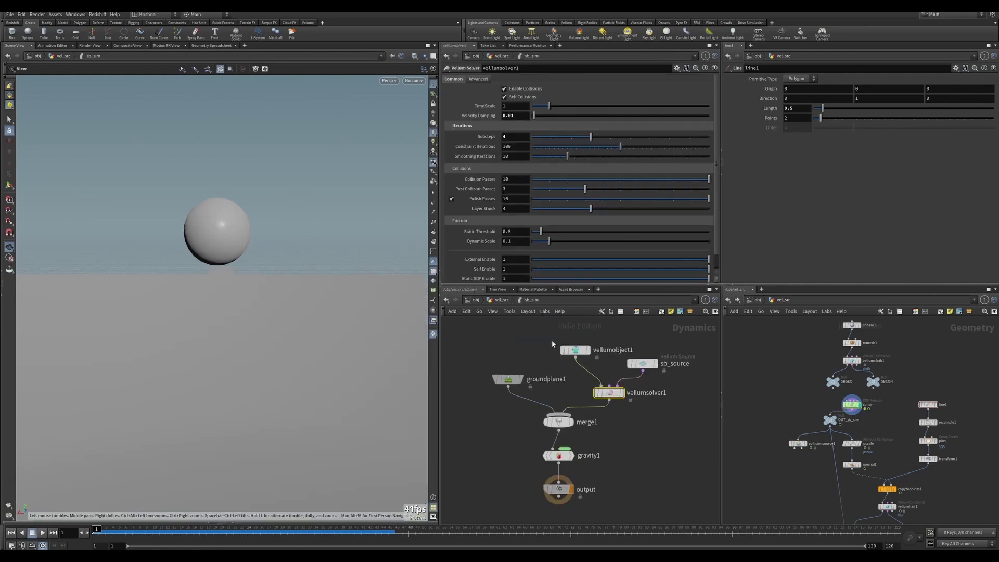
{"action": "left_click", "coordinate": [643, 363]}
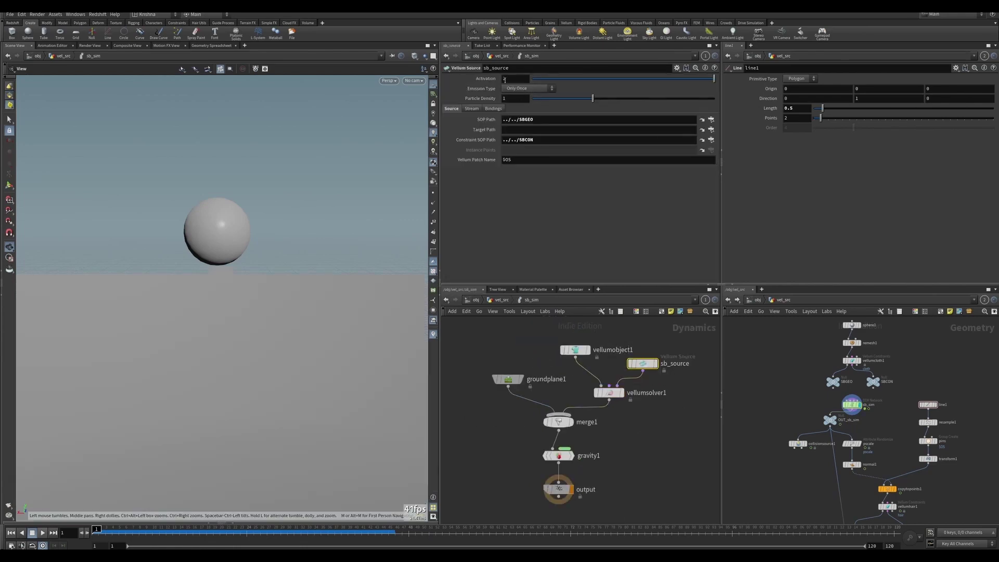
{"action": "left_click", "coordinate": [505, 80]}
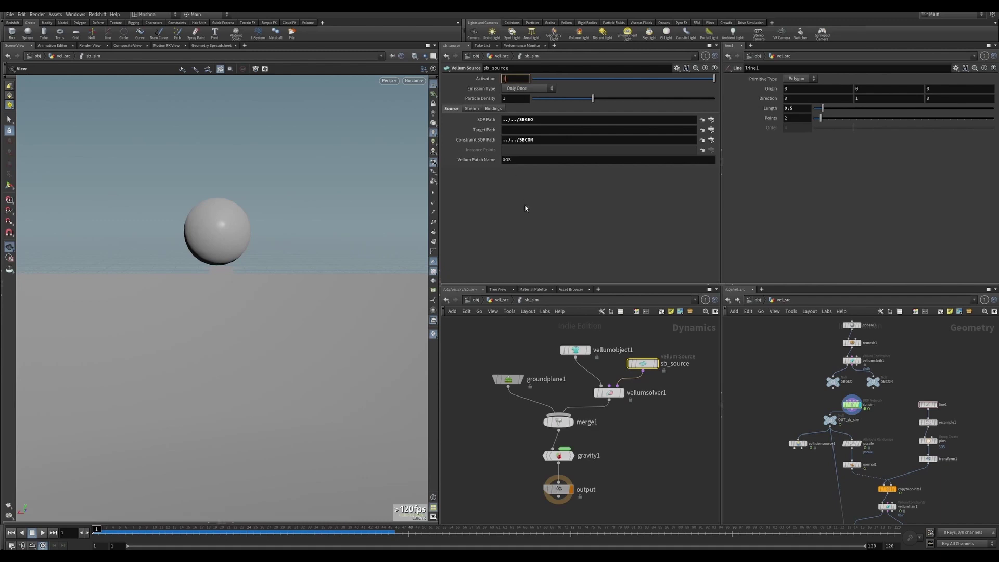
{"action": "type", "text": "$F"}
{"action": "type", "text": "$"}
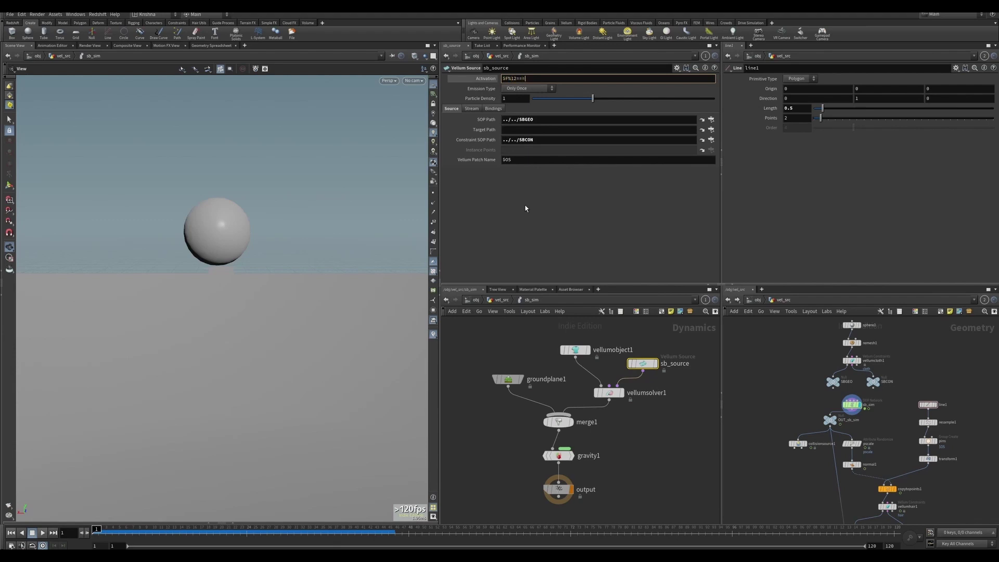
{"action": "type", "text": "12==1"}
{"action": "key", "text": "Return"}
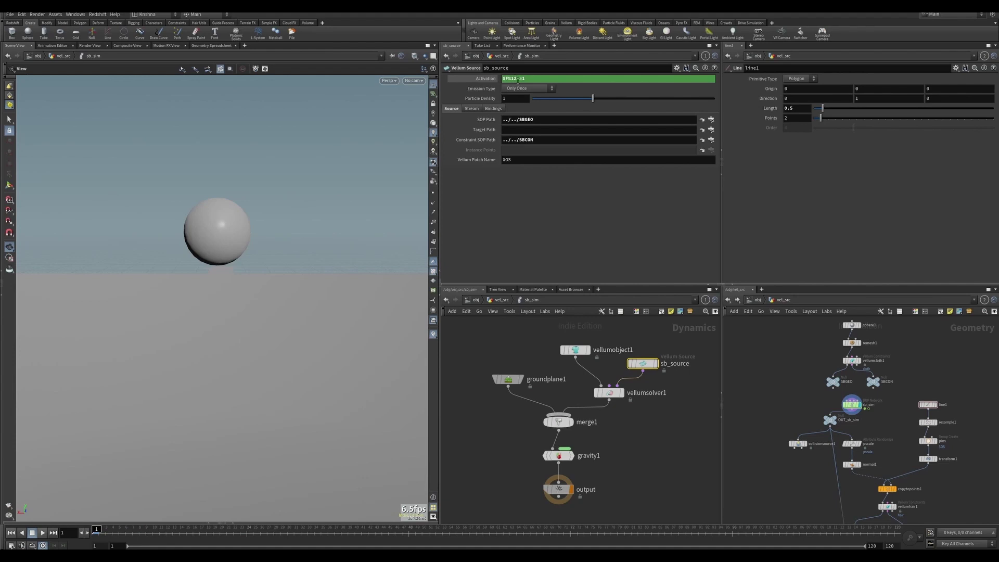
Show the evaluated Activation value, check how it changes across the timeline, and return to frame 1.
{"action": "left_click", "coordinate": [485, 78]}
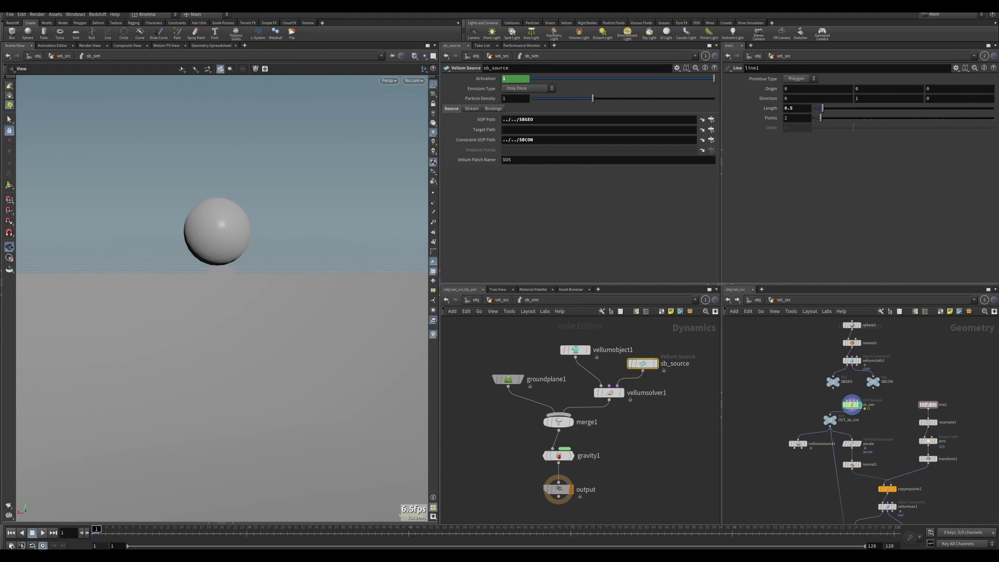
{"action": "left_click_drag", "start_coordinate": [107, 535], "coordinate": [175, 532]}
{"action": "key", "text": "Up"}
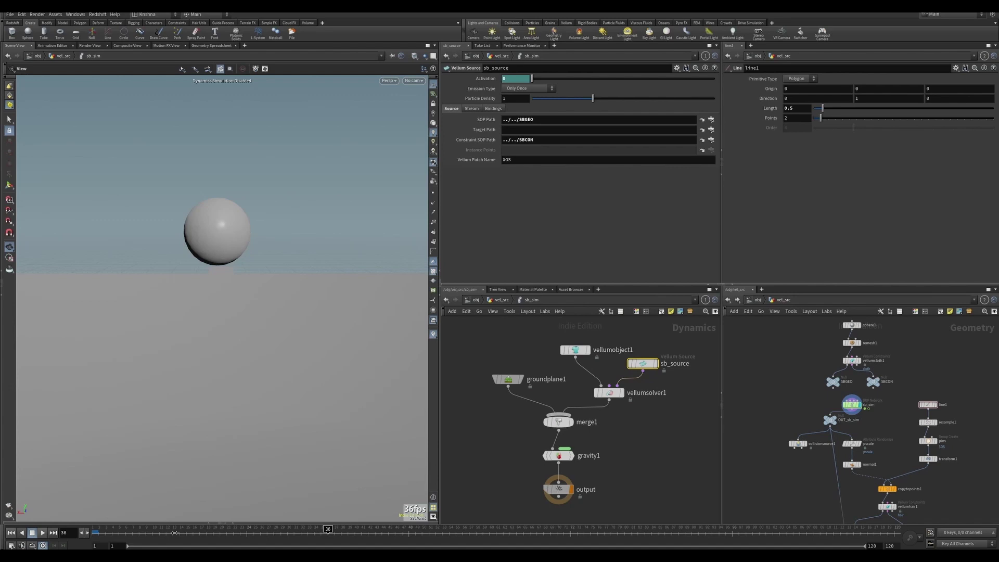
{"action": "left_click", "coordinate": [21, 532]}
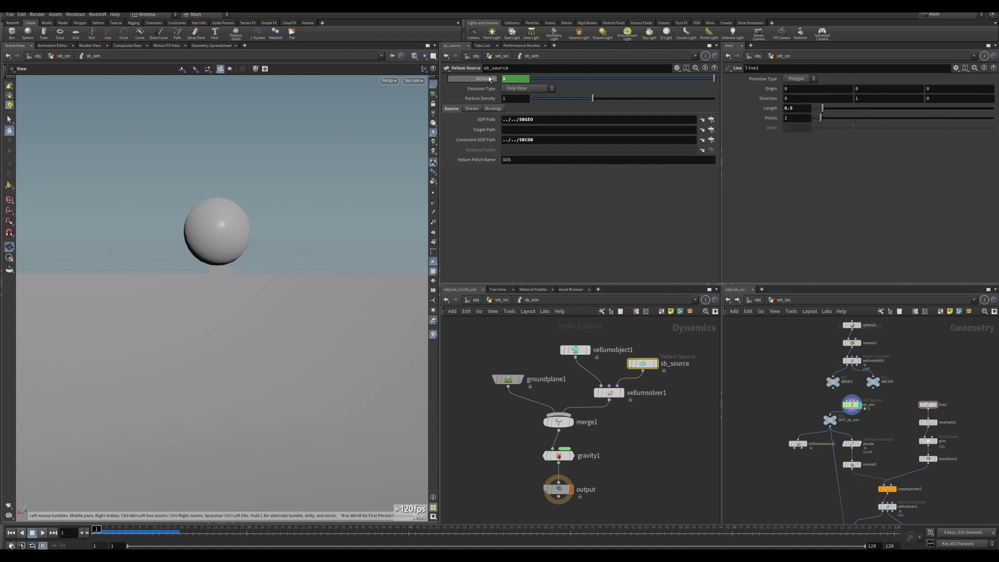
Set sb_source's Emission Type to Each Frame, then play and scrub the simulation before returning to frame 1.
{"action": "left_click", "coordinate": [522, 89]}
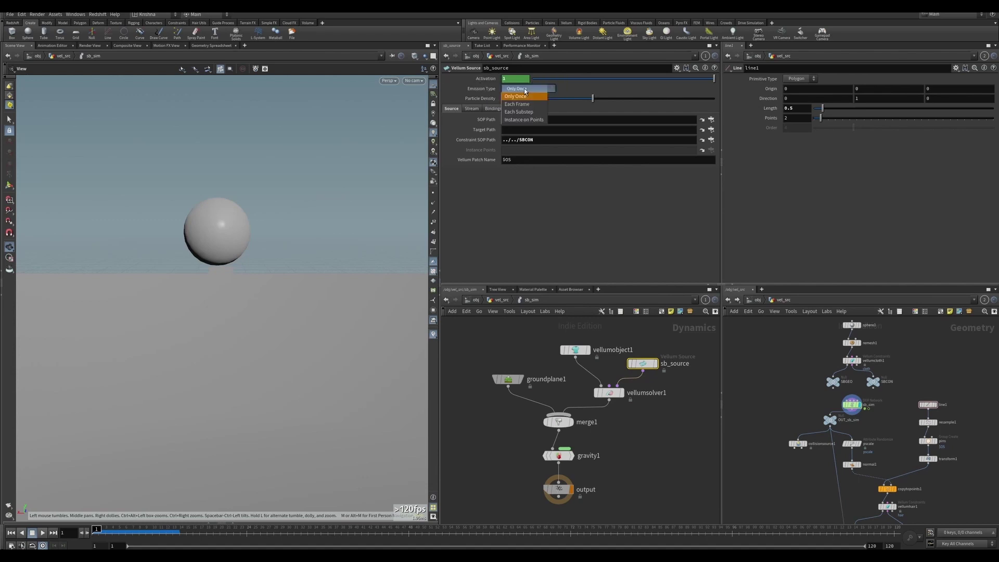
{"action": "left_click", "coordinate": [525, 104]}
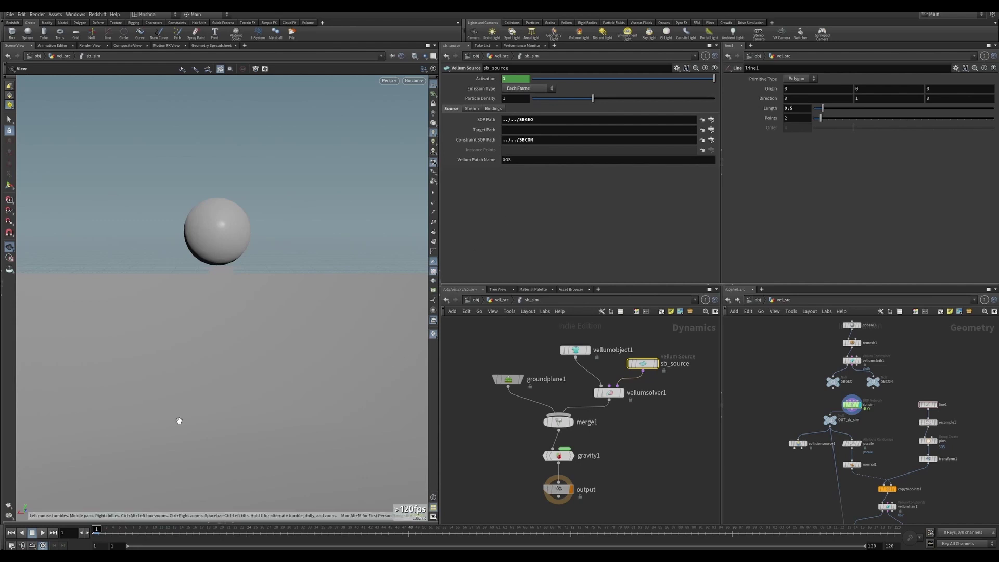
{"action": "left_click", "coordinate": [44, 533]}
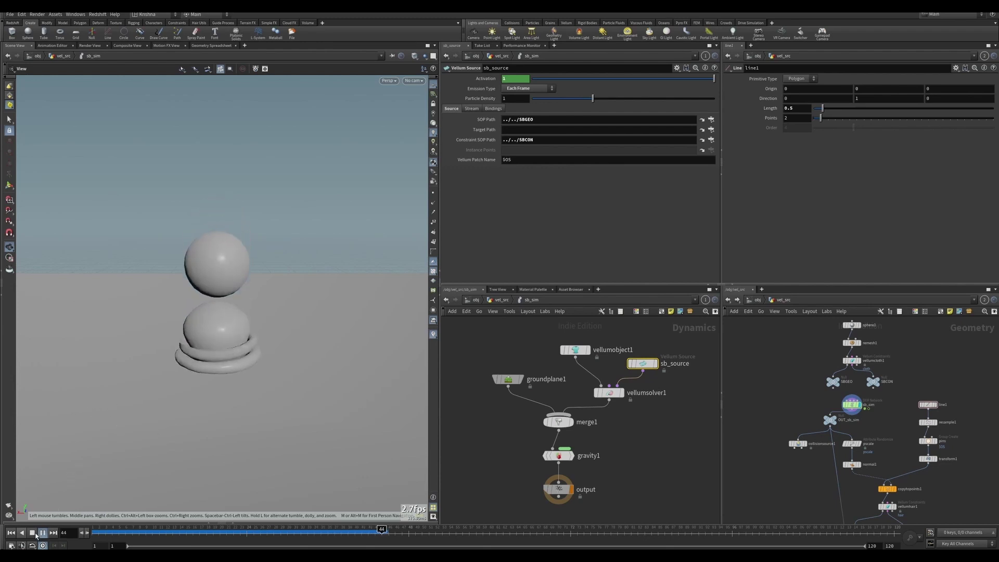
{"action": "left_click", "coordinate": [42, 532]}
{"action": "left_click", "coordinate": [10, 532]}
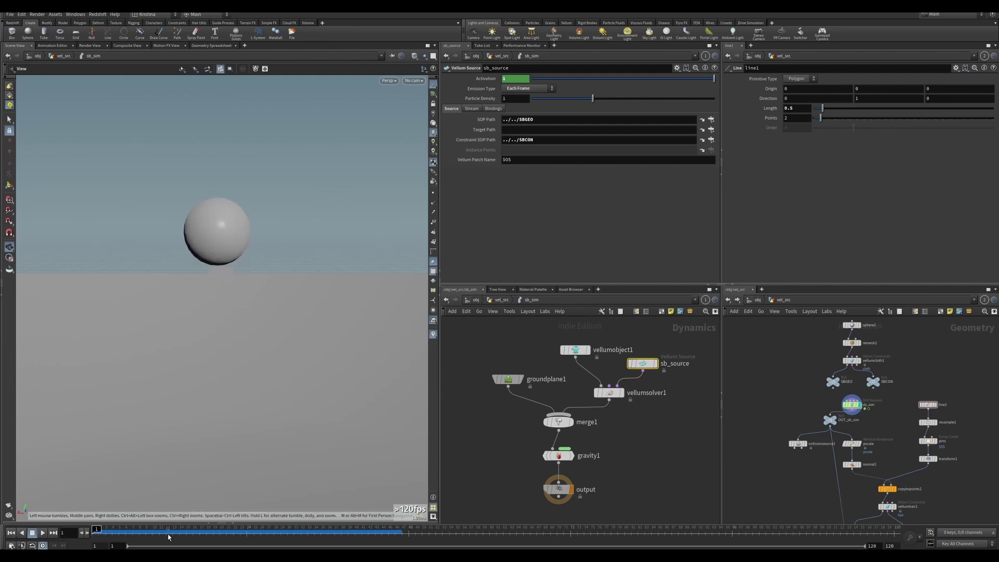
{"action": "mouse_move", "coordinate": [97, 530]}
{"action": "left_mouse_down"}
{"action": "mouse_move", "coordinate": [358, 535]}
{"action": "mouse_move", "coordinate": [317, 546]}
{"action": "mouse_move", "coordinate": [334, 545]}
{"action": "left_mouse_up"}
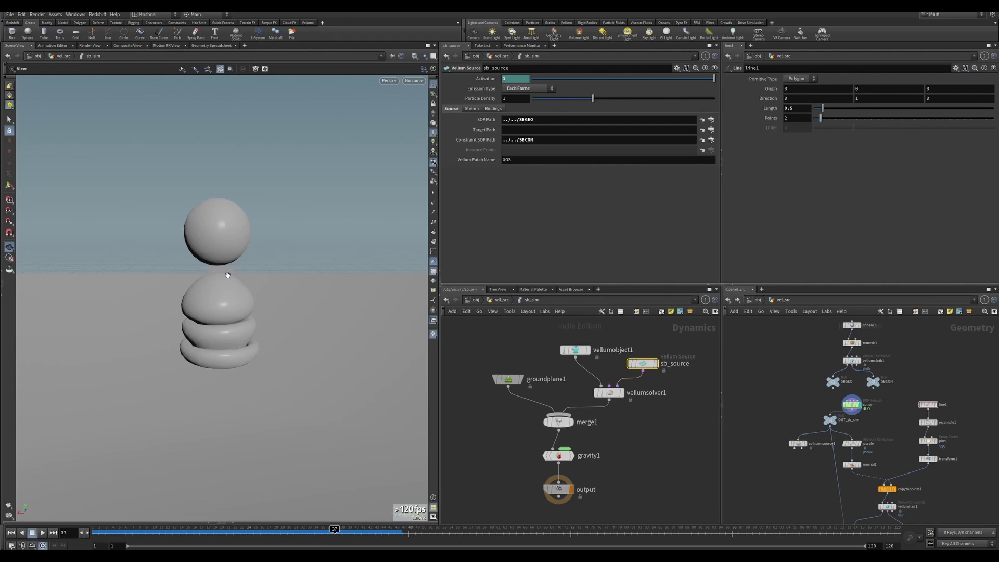
{"action": "left_click", "coordinate": [11, 533]}
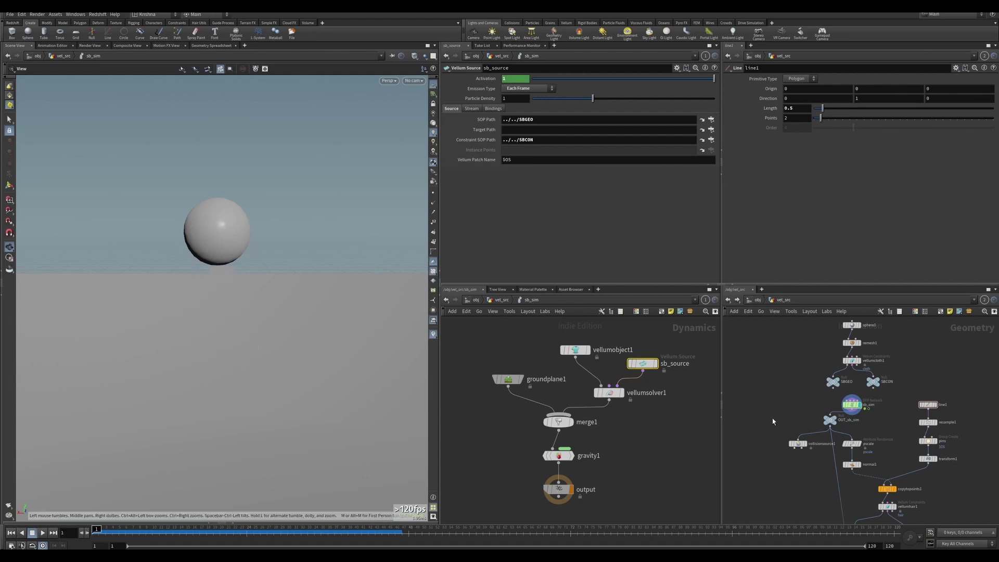
Raise sphere1 by setting its Center Y to 4, then play the simulation and rewind it.
{"action": "left_click", "coordinate": [851, 324]}
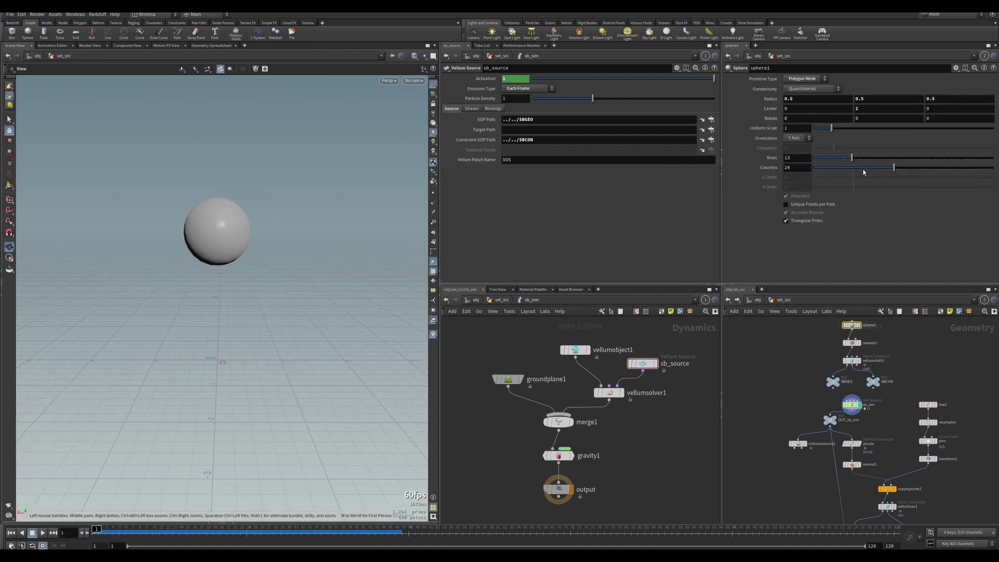
{"action": "left_click", "coordinate": [864, 109]}
{"action": "type", "text": "4"}
{"action": "key", "text": "Return"}
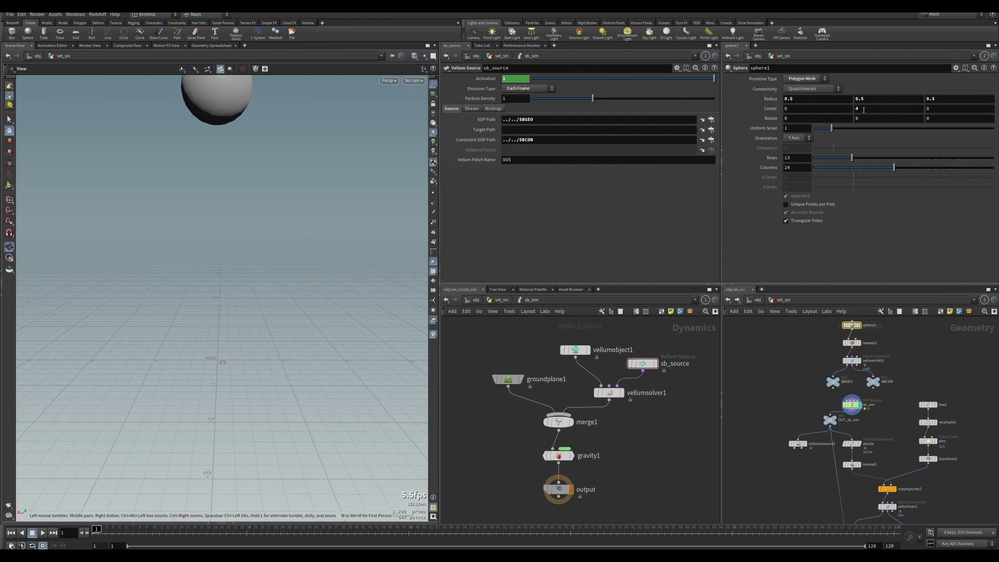
{"action": "left_click", "coordinate": [42, 533]}
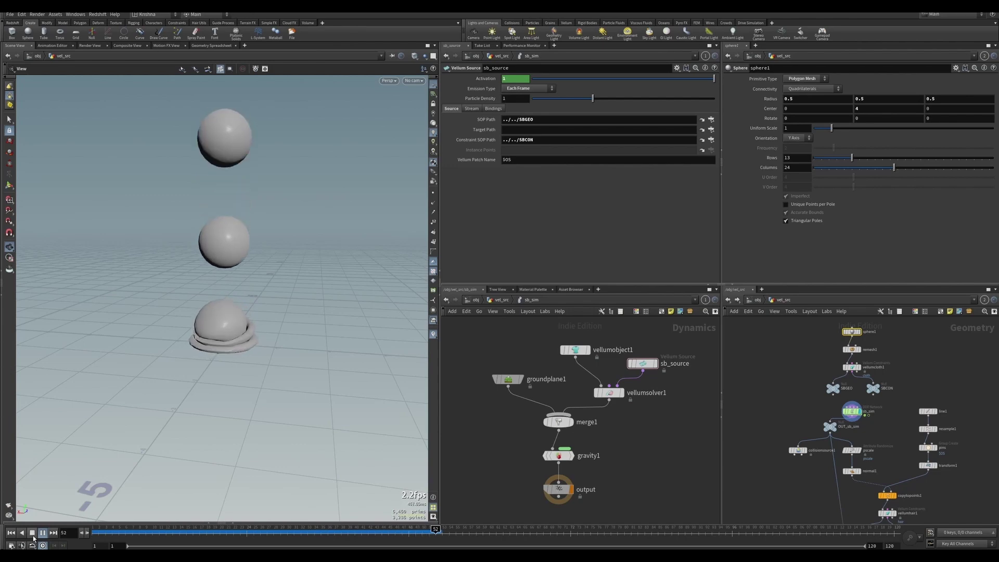
{"action": "left_click", "coordinate": [11, 533]}
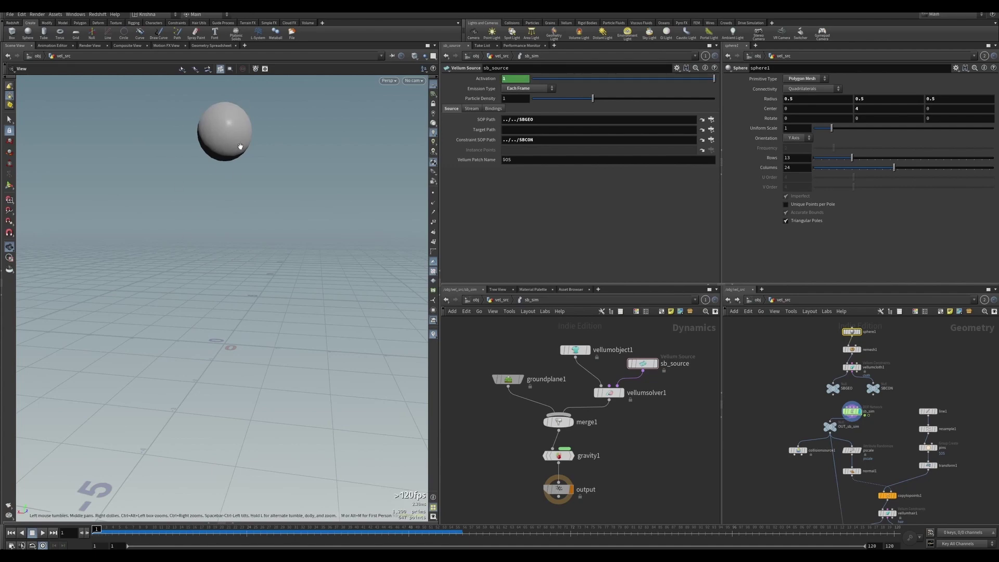
Extend sb_source's Activation expression to $F>1 && $F%12==1, then play the simulation and rewind it.
{"action": "left_click", "coordinate": [508, 78]}
{"action": "type", "text": "$F<12==1"}
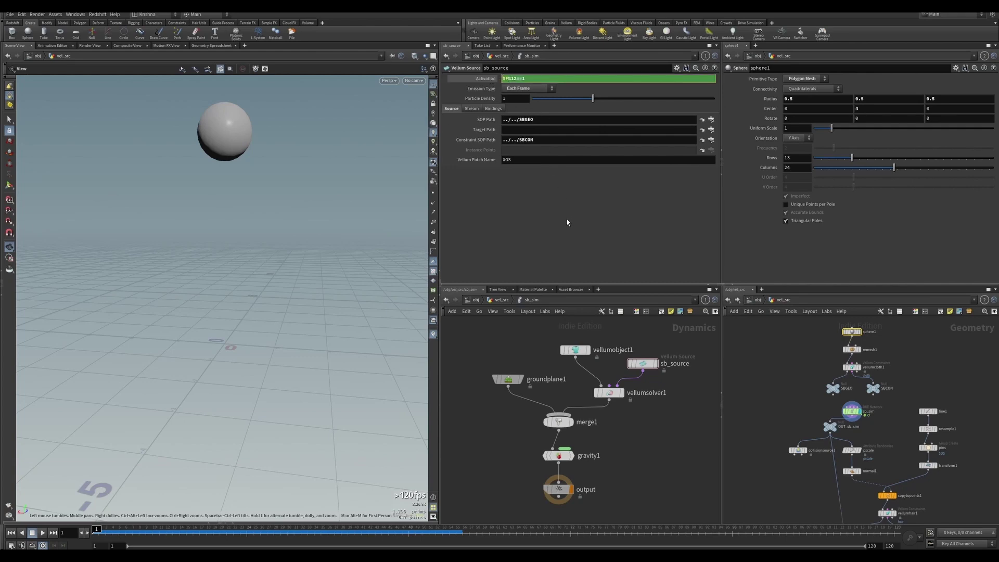
{"action": "type", "text": "$F"}
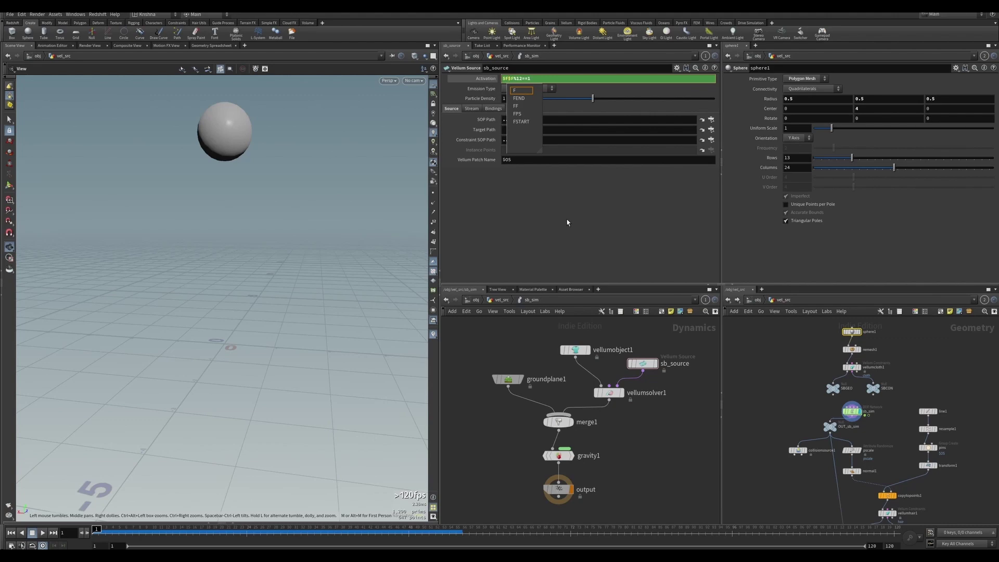
{"action": "type", "text": ">1"}
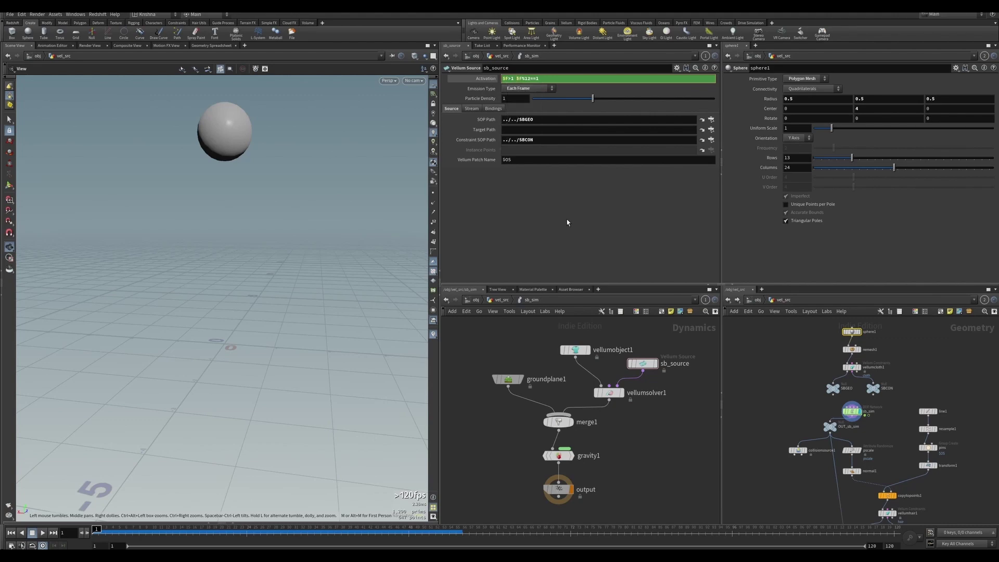
{"action": "type", "text": " &&"}
{"action": "key", "text": "Return"}
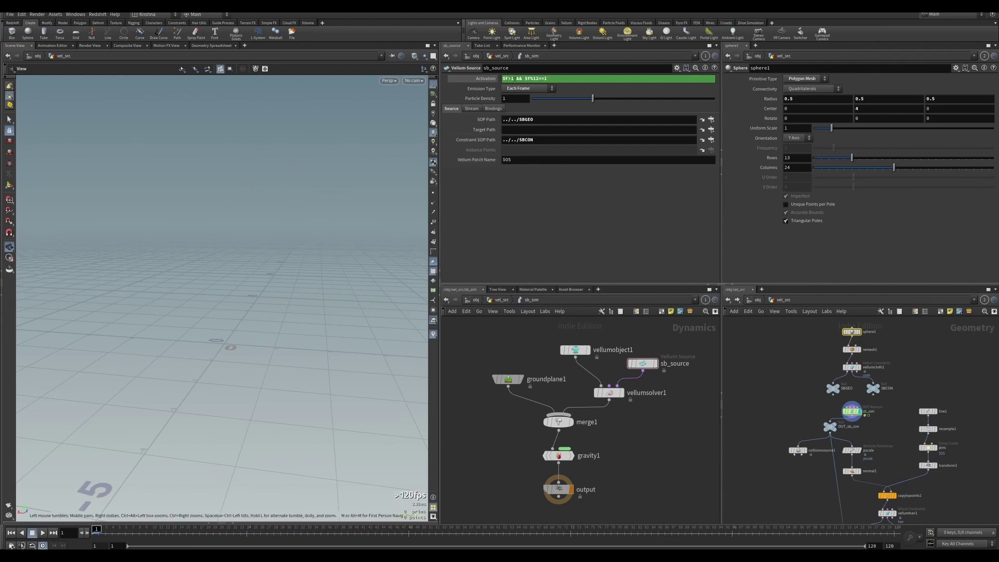
{"action": "left_click", "coordinate": [43, 533]}
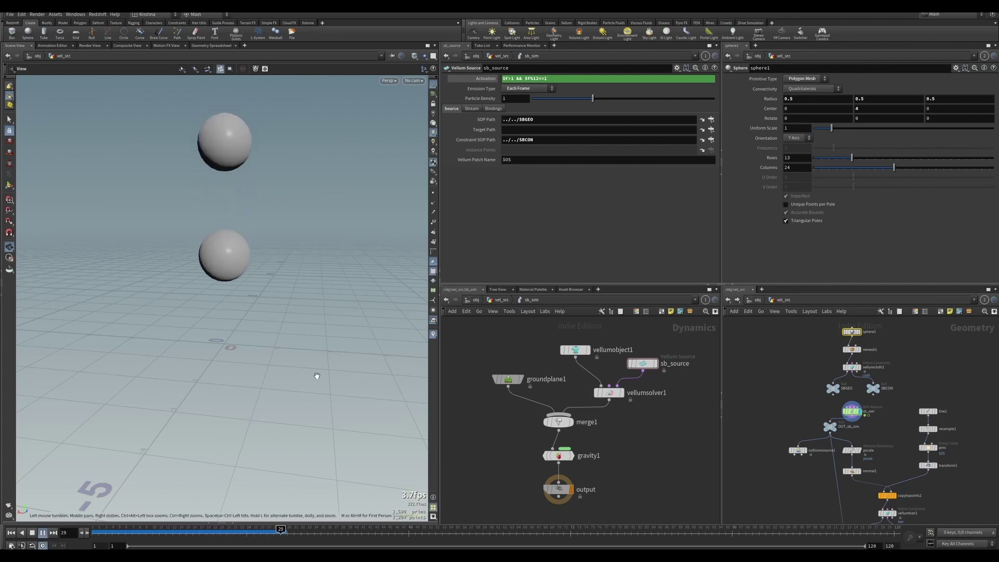
{"action": "key", "text": "ctrl+Up"}
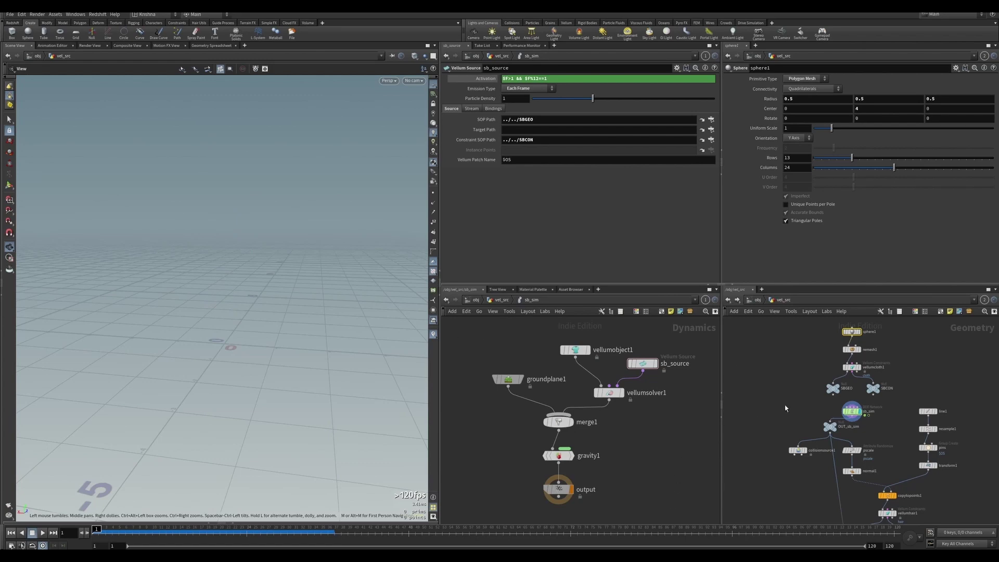
Display the HRGEO null in the geometry network, play the hair on the falling spheres, and return to frame 1.
{"action": "scroll", "coordinate": [813, 430], "scroll_direction": "down", "scroll_amount": 4}
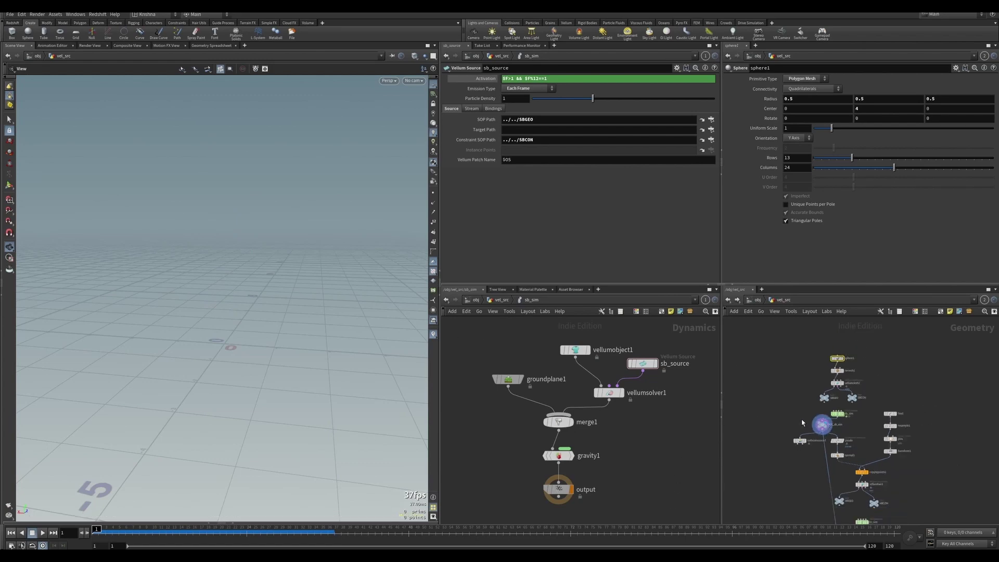
{"action": "scroll", "coordinate": [854, 443], "scroll_direction": "up", "scroll_amount": 4}
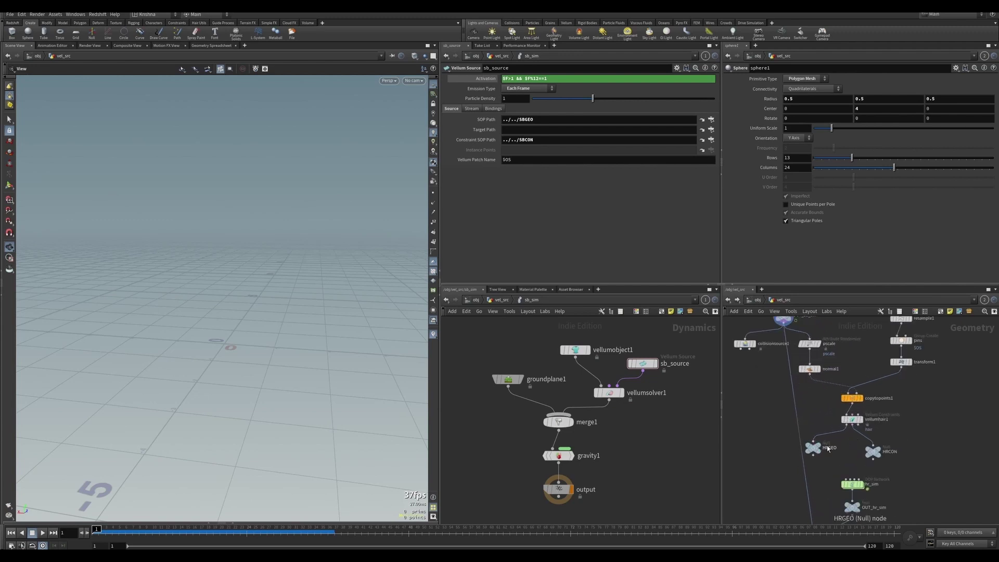
{"action": "left_click", "coordinate": [813, 448]}
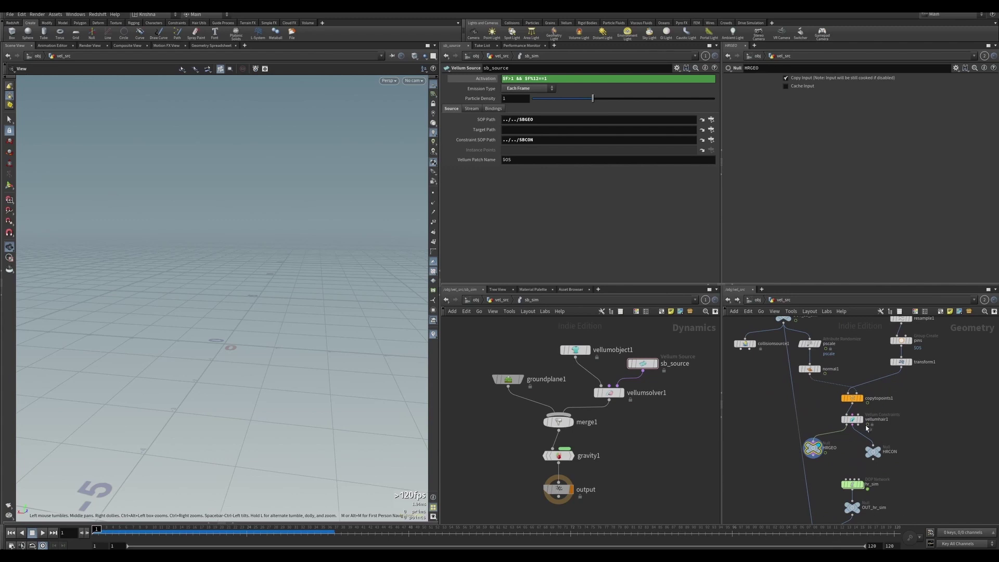
{"action": "middle_click_drag", "start_coordinate": [814, 397], "coordinate": [827, 420]}
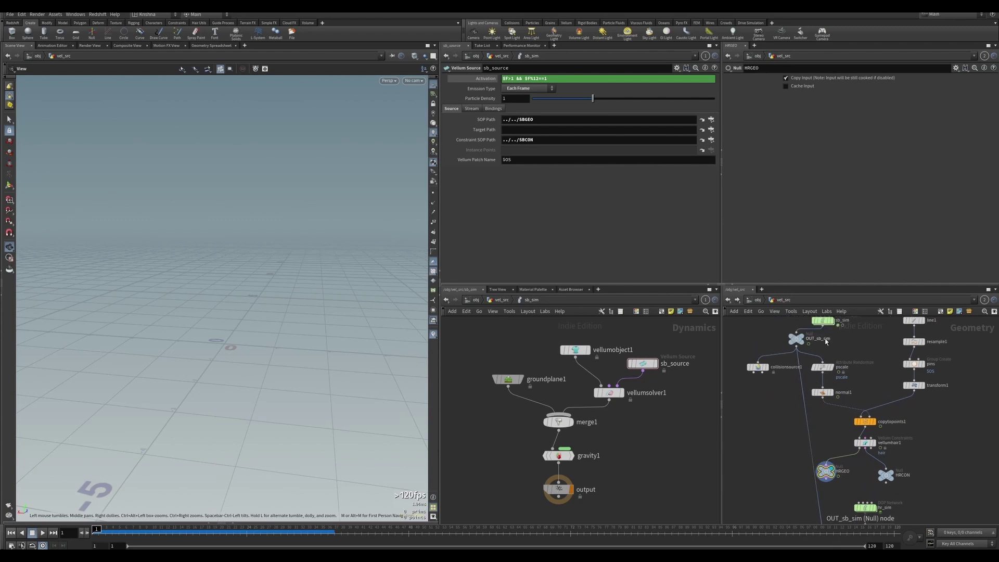
{"action": "left_click", "coordinate": [42, 533]}
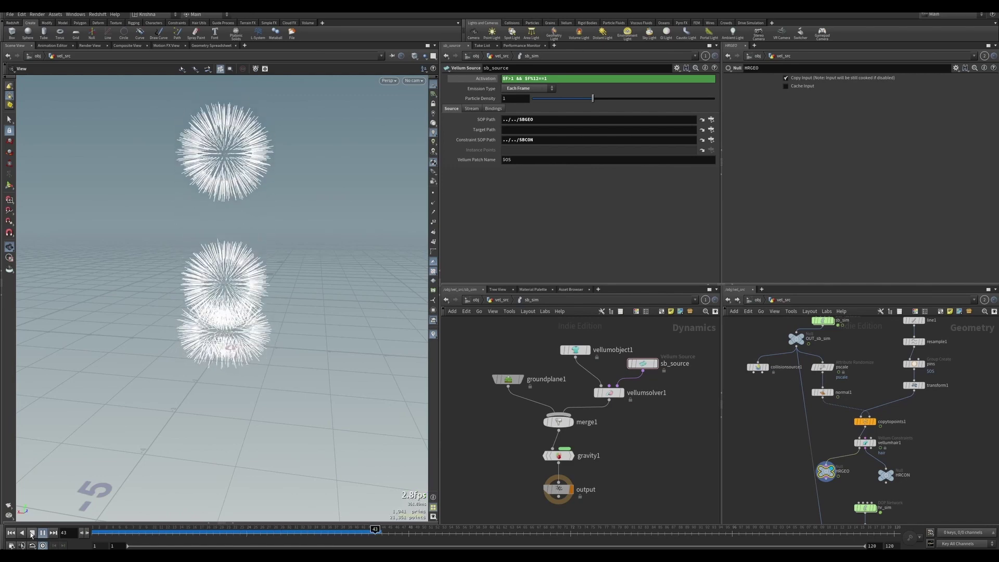
{"action": "left_click", "coordinate": [32, 533]}
{"action": "left_click", "coordinate": [11, 533]}
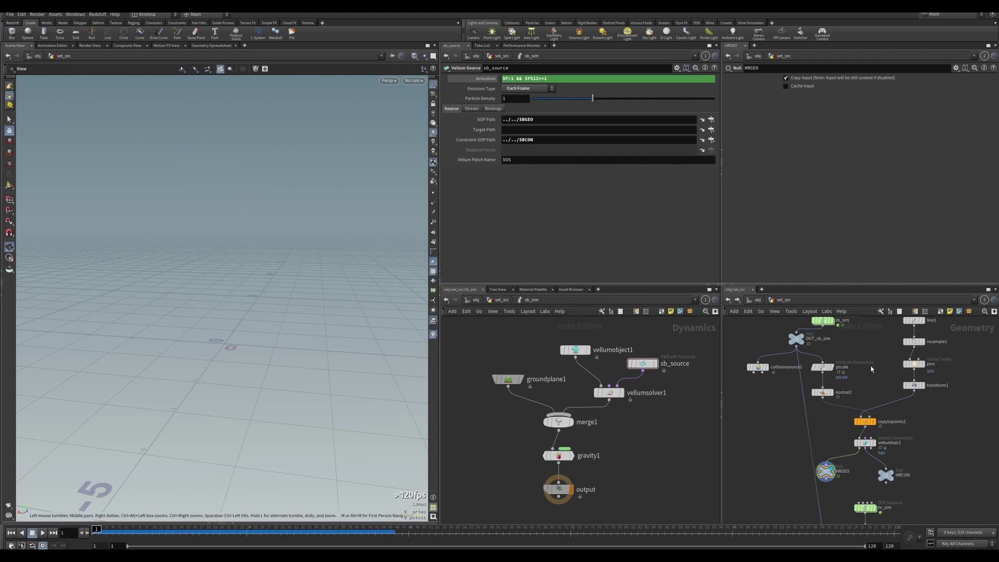
Shorten the hairs by setting line1's Length to 0.2 and play the simulation again.
{"action": "middle_click_drag", "start_coordinate": [871, 369], "coordinate": [863, 400]}
{"action": "left_click", "coordinate": [906, 352]}
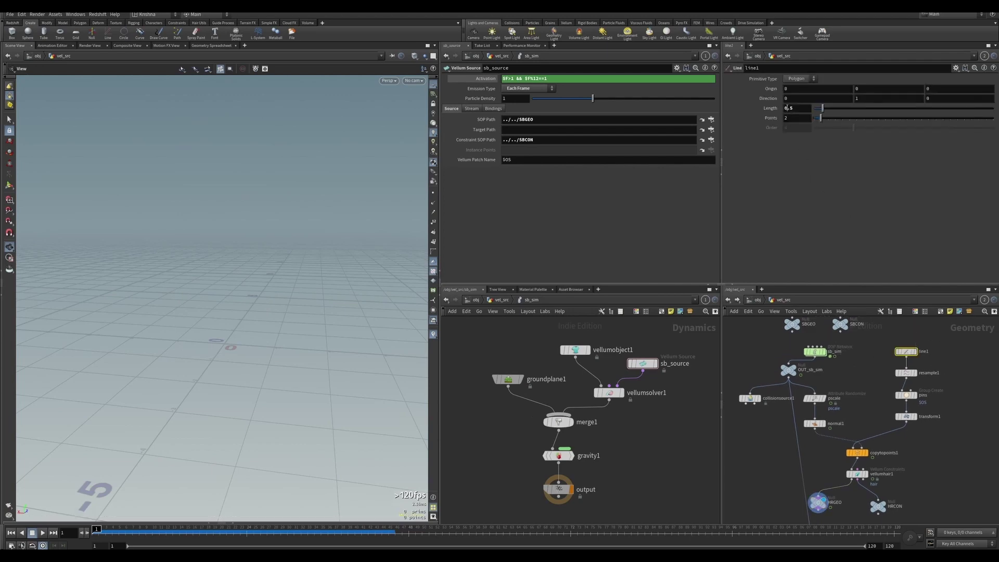
{"action": "left_click_drag", "start_coordinate": [788, 107], "coordinate": [802, 110]}
{"action": "type", "text": ".2"}
{"action": "key", "text": "Return"}
{"action": "left_click", "coordinate": [43, 533]}
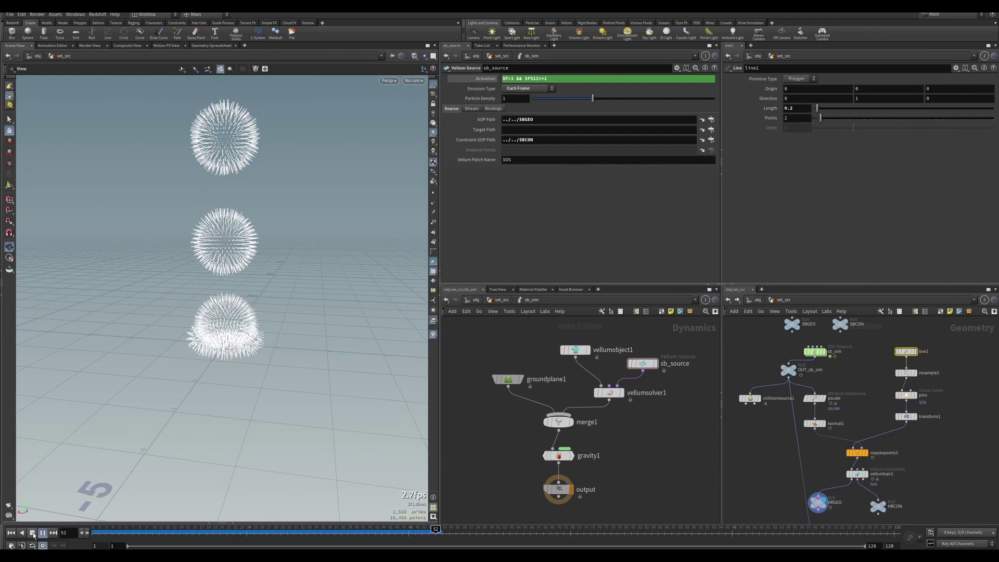
Rewind the playback, open the hr_sim DOP network, play its simulation, and return to frame 1.
{"action": "left_click", "coordinate": [33, 533]}
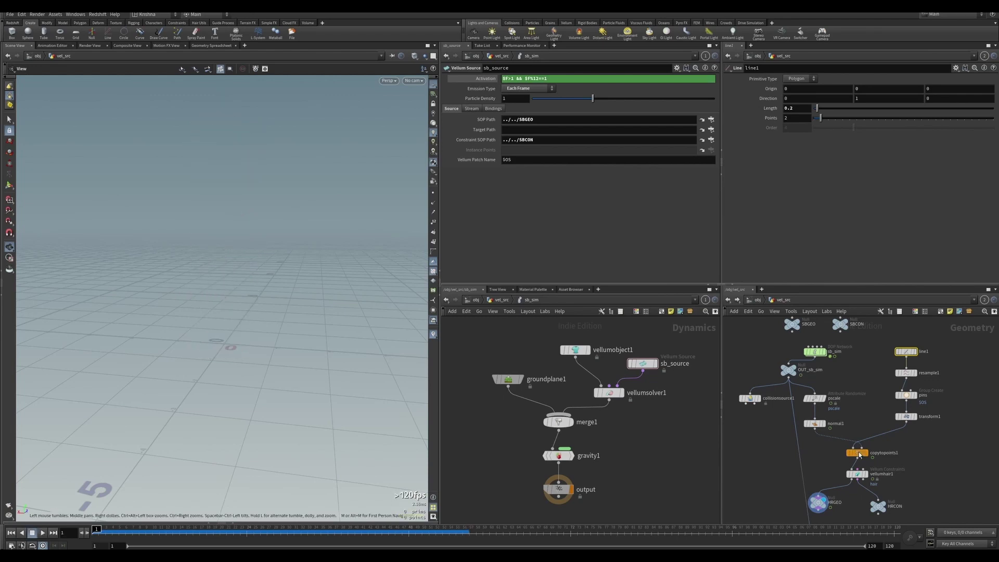
{"action": "middle_click_drag", "start_coordinate": [858, 521], "coordinate": [854, 453]}
{"action": "scroll", "coordinate": [838, 467], "scroll_direction": "up", "scroll_amount": 3}
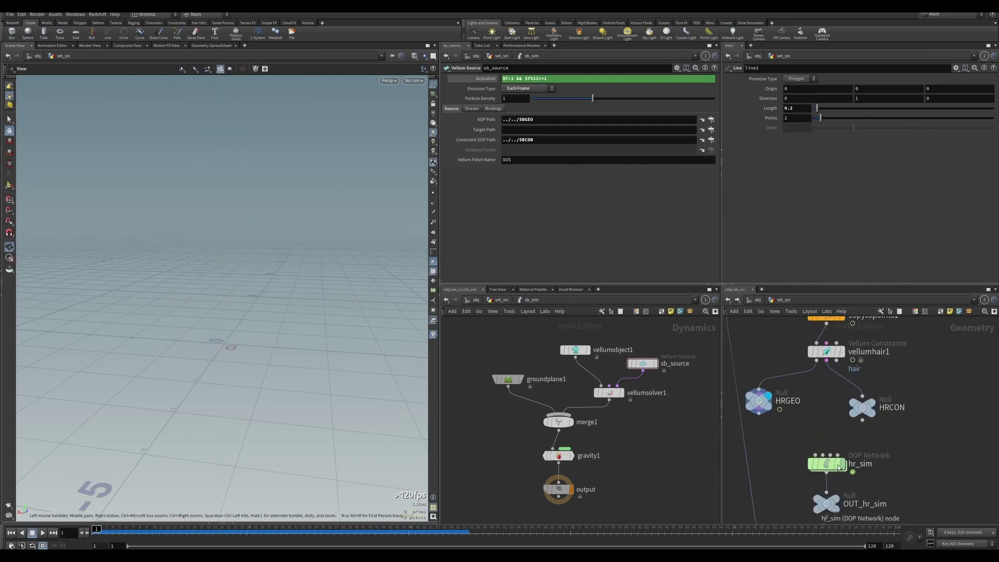
{"action": "double_click", "coordinate": [825, 464]}
{"action": "left_click", "coordinate": [864, 422]}
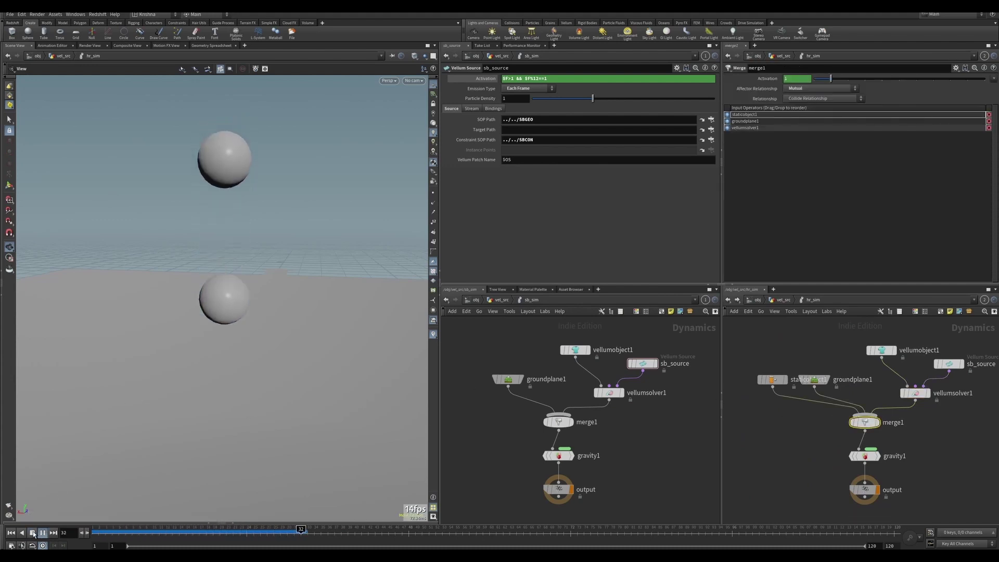
{"action": "left_click", "coordinate": [33, 534]}
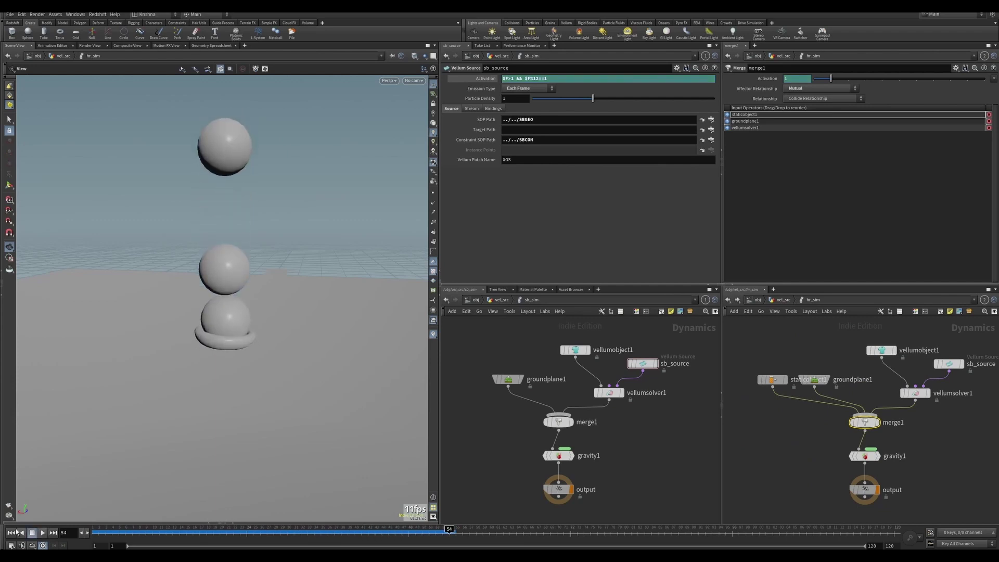
{"action": "left_click", "coordinate": [12, 532]}
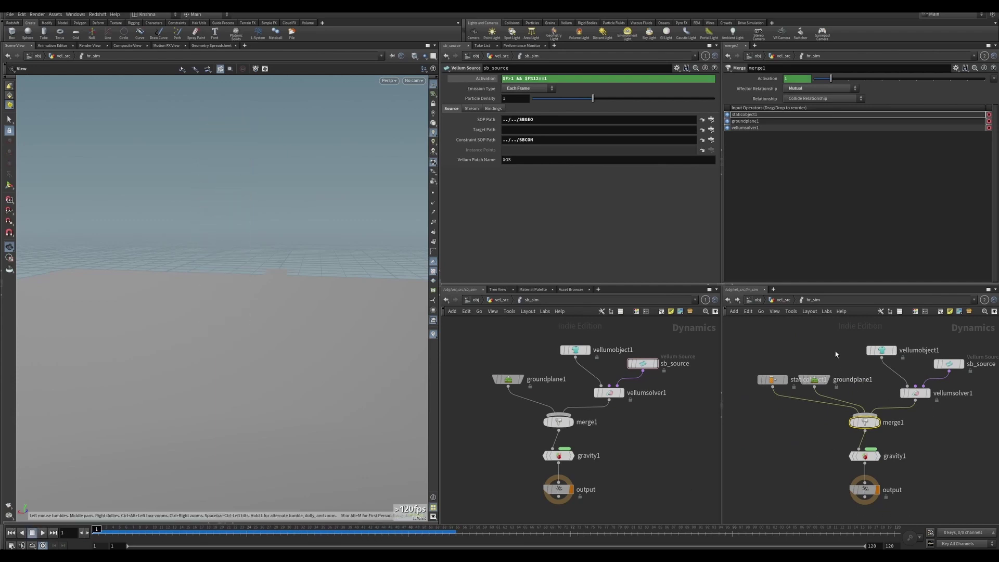
Set the Emission Type of hr_sim's Vellum source to Each Frame.
{"action": "left_click", "coordinate": [881, 350]}
{"action": "left_click", "coordinate": [948, 364]}
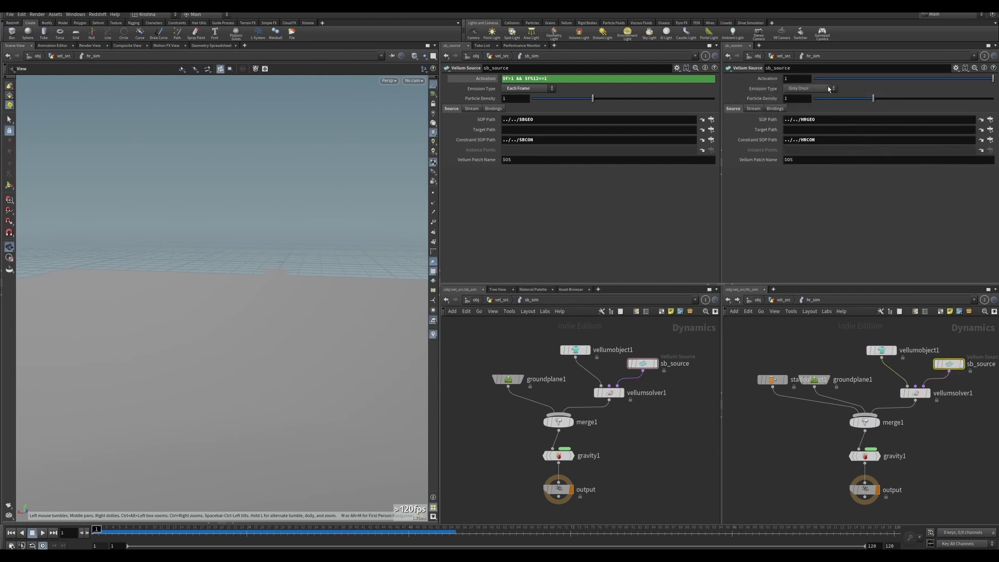
{"action": "left_click", "coordinate": [817, 88]}
{"action": "left_click", "coordinate": [815, 98]}
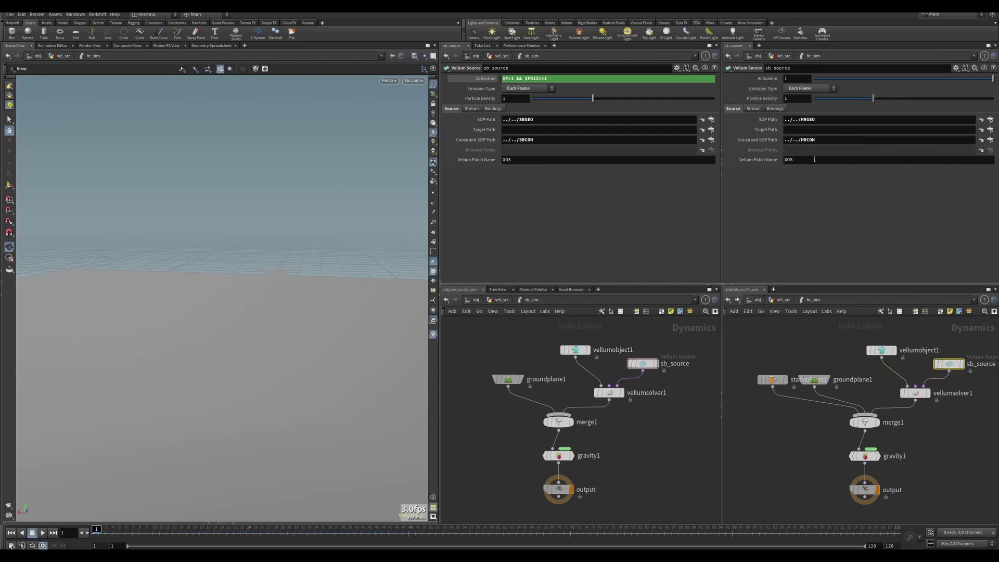
Set the Activation expression of hr_sim's Vellum source to $F>1 && $F%12==1 and play the simulation.
{"action": "double_click", "coordinate": [793, 79]}
{"action": "type", "text": "$F"}
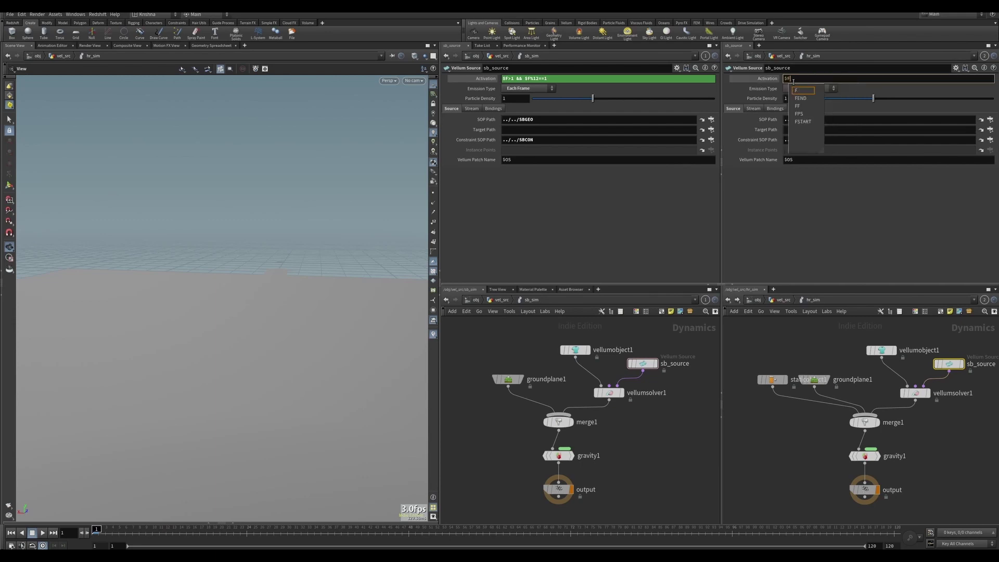
{"action": "type", "text": ">"}
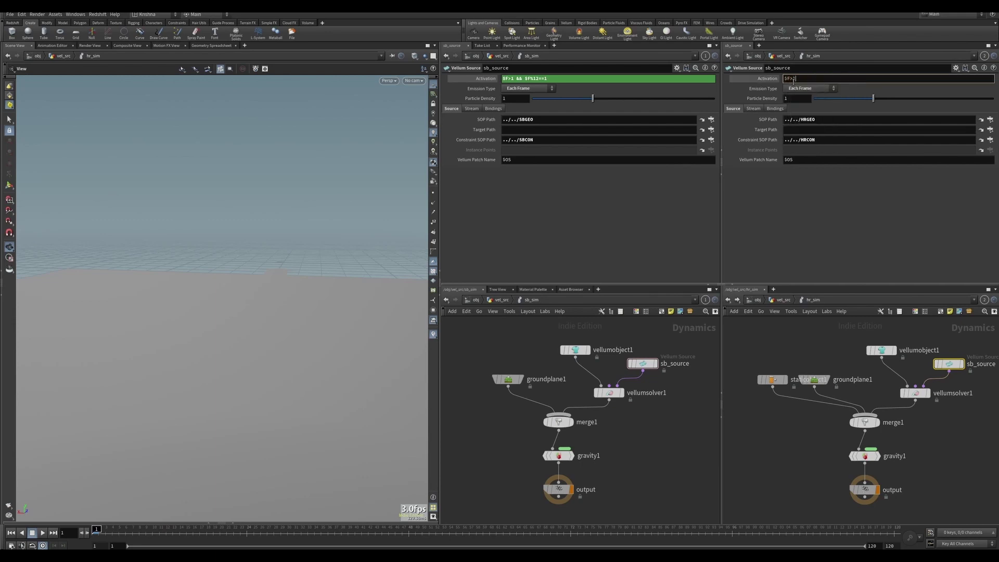
{"action": "type", "text": "1 && $F"}
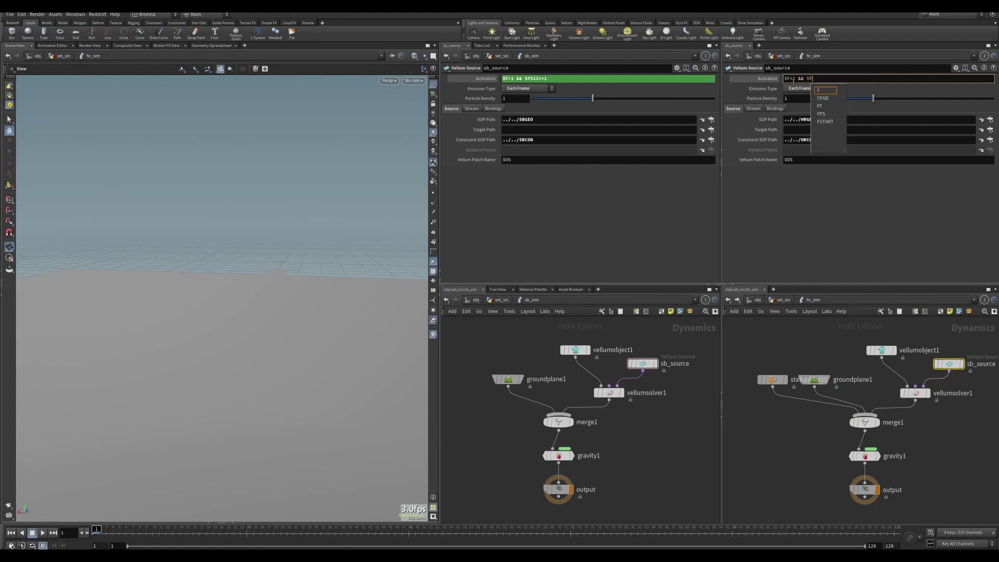
{"action": "type", "text": "%12=="}
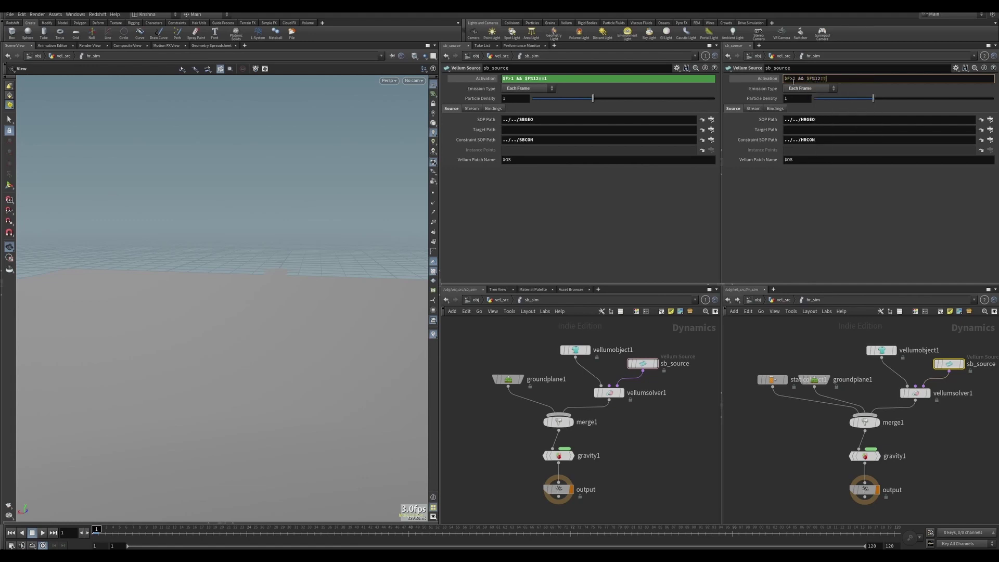
{"action": "type", "text": "1"}
{"action": "key", "text": "Return"}
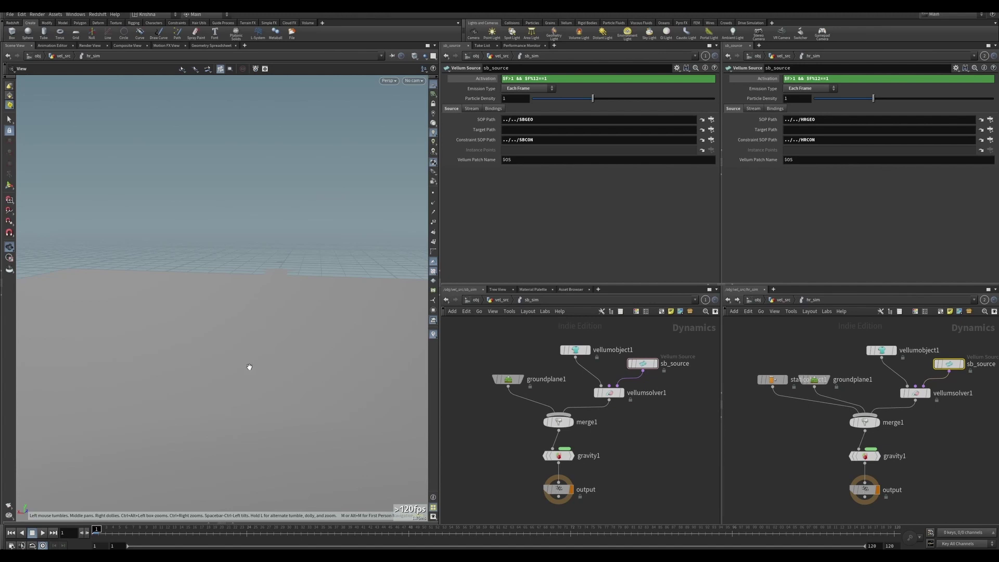
{"action": "left_click", "coordinate": [43, 533]}
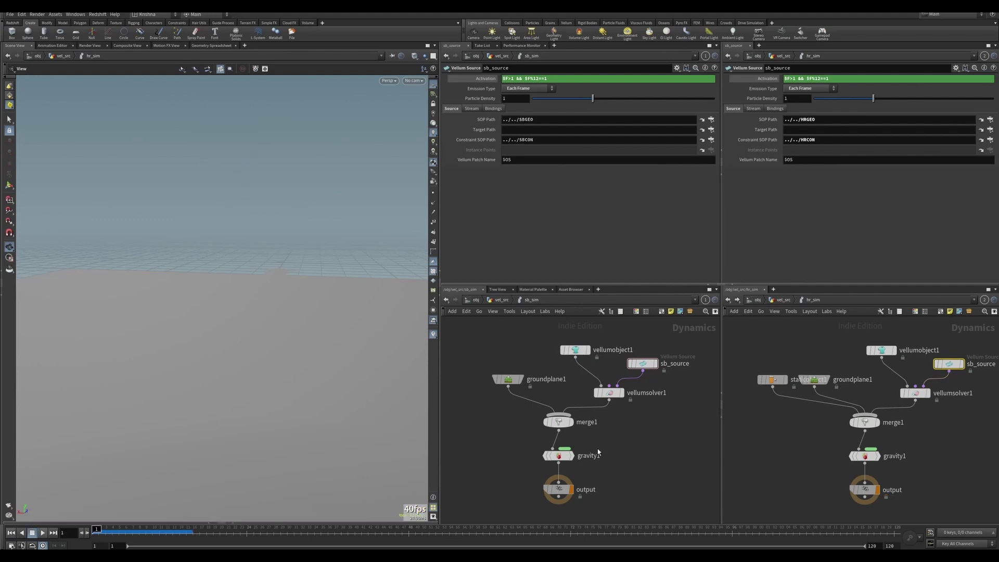
Return the sb_sim network view to vel_src, display remesh1, and show the sphere with wireframe shading.
{"action": "left_click", "coordinate": [499, 300]}
{"action": "middle_click_drag", "start_coordinate": [538, 368], "coordinate": [541, 417]}
{"action": "left_click", "coordinate": [553, 362]}
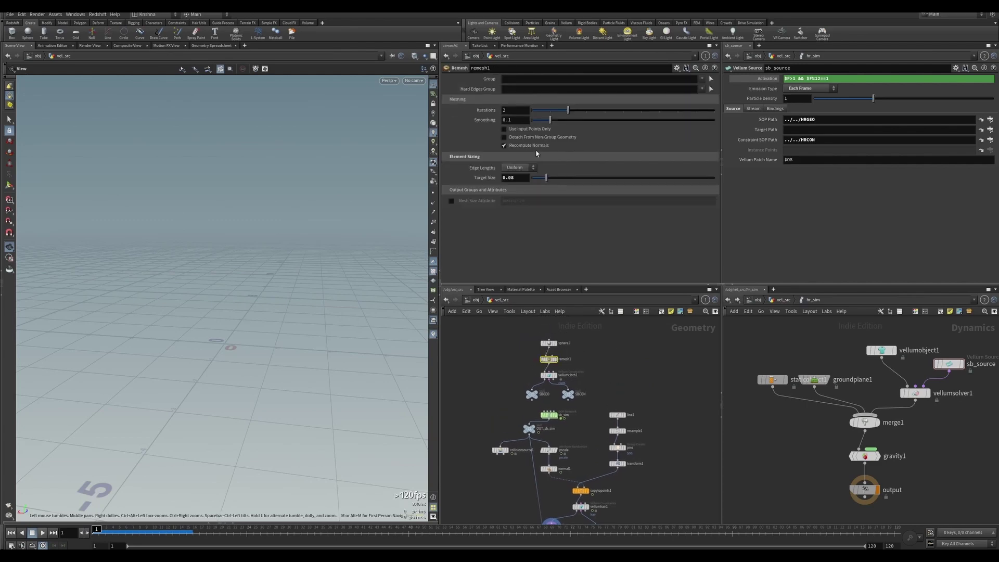
{"action": "left_click", "coordinate": [557, 359]}
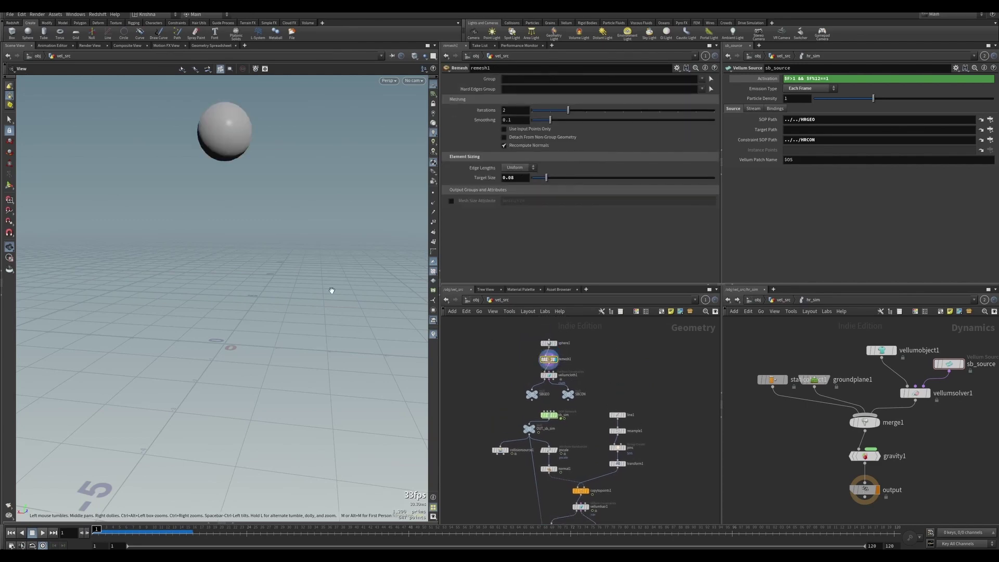
{"action": "key", "text": "shift+w"}
Coarsen the sphere mesh by trying a remesh1 Target Size of 0.16 and settling on 0.2.
{"action": "double_click", "coordinate": [516, 178]}
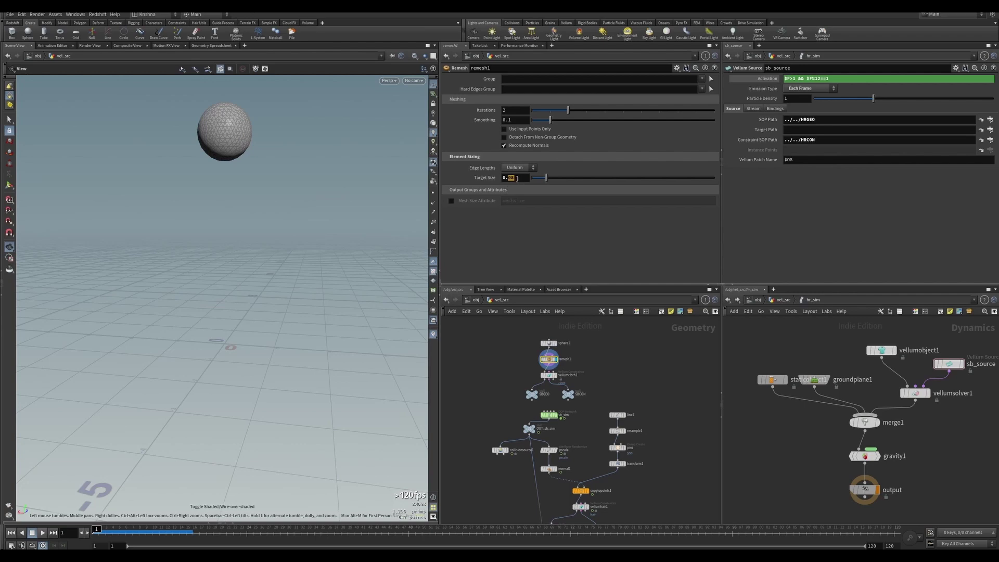
{"action": "type", "text": "16"}
{"action": "key", "text": "Return"}
{"action": "left_click", "coordinate": [517, 178]}
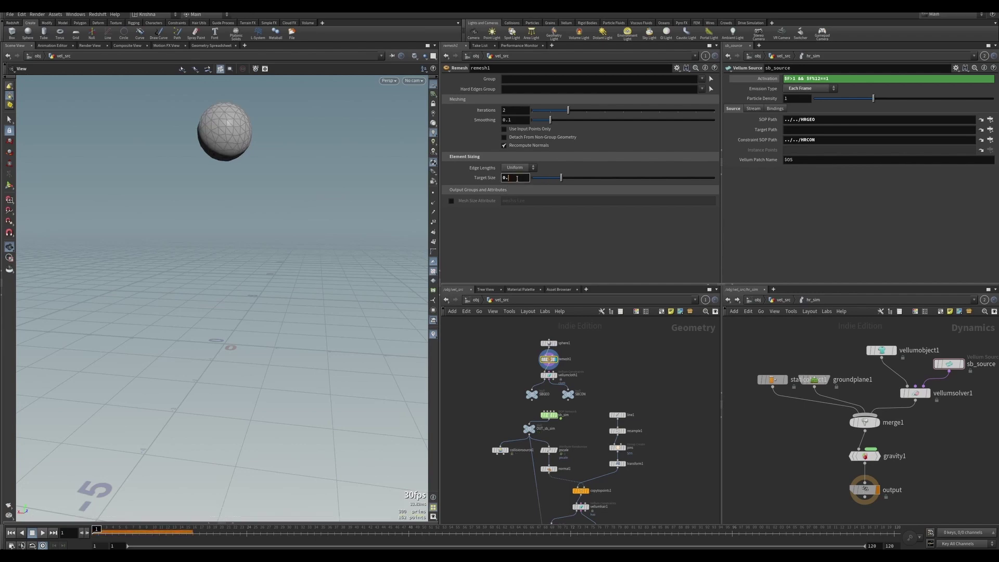
{"action": "key", "text": "Return"}
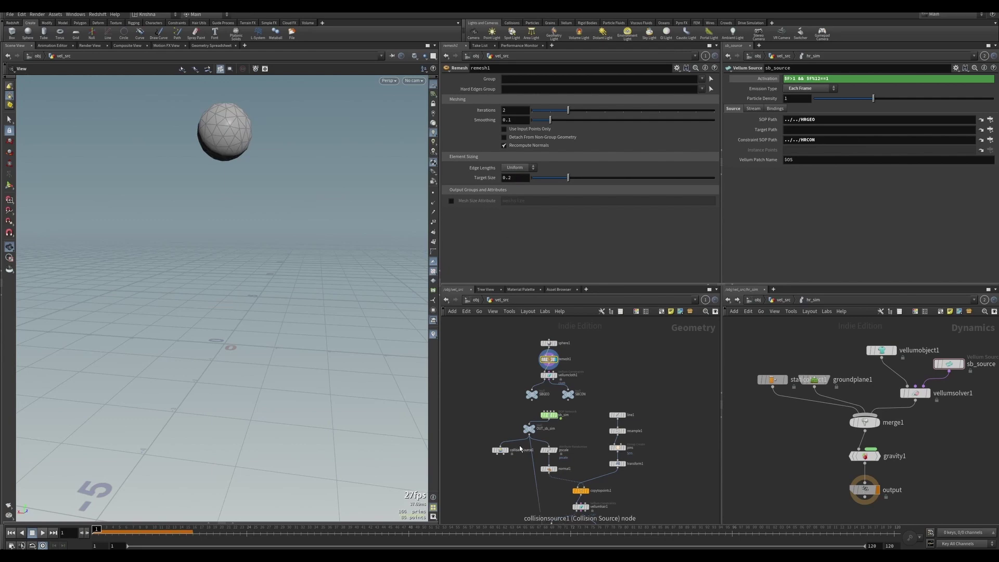
Select staticobject1 in hr_sim, play the hair simulation with the coarser spheres, and return to frame 1.
{"action": "left_click", "coordinate": [773, 379]}
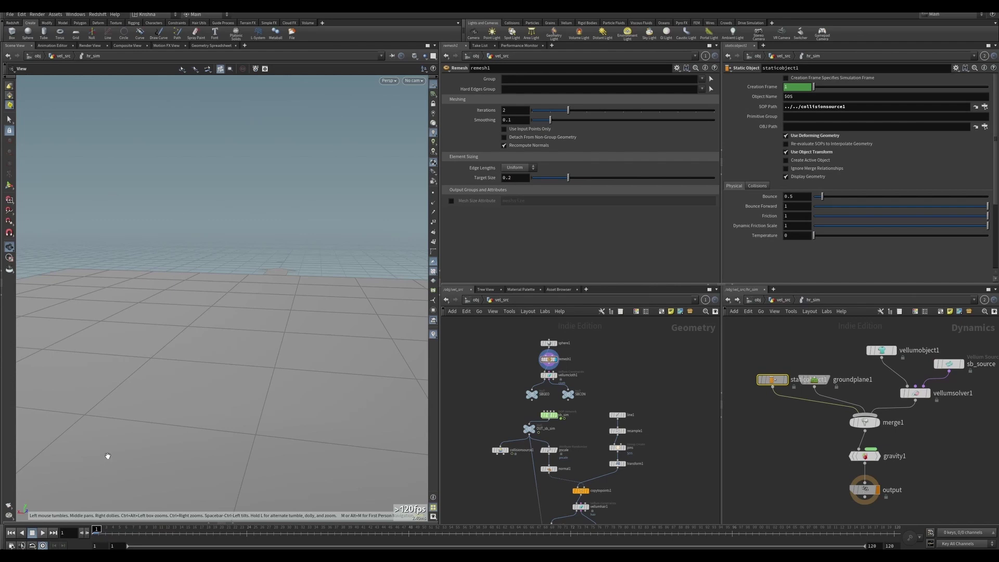
{"action": "left_click", "coordinate": [43, 533]}
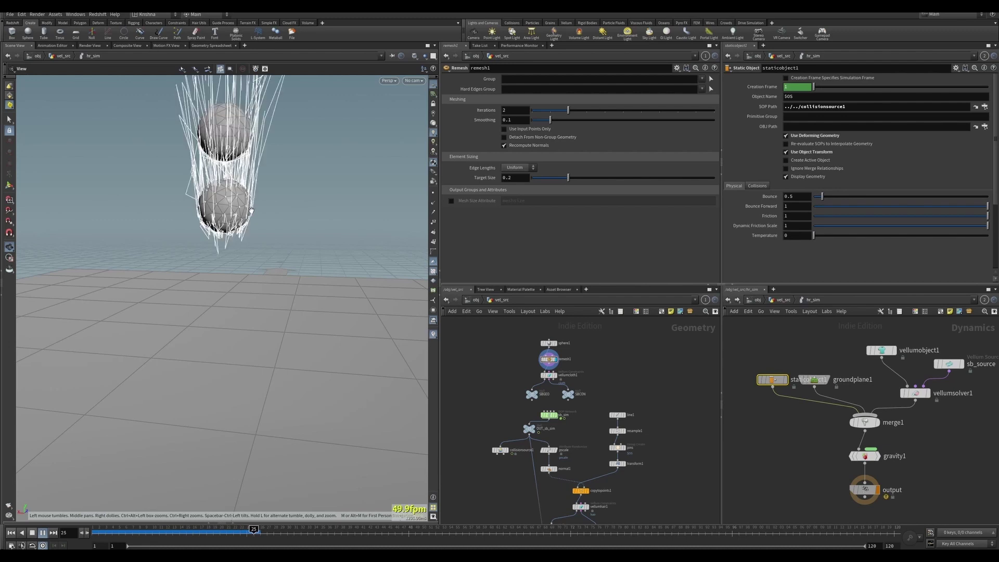
{"action": "left_click", "coordinate": [32, 533]}
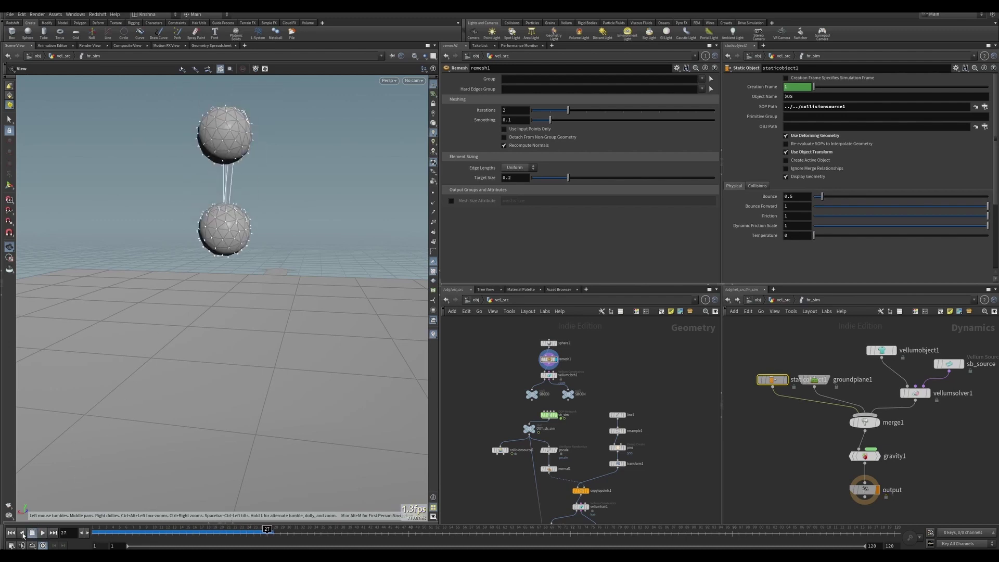
{"action": "left_click", "coordinate": [11, 532]}
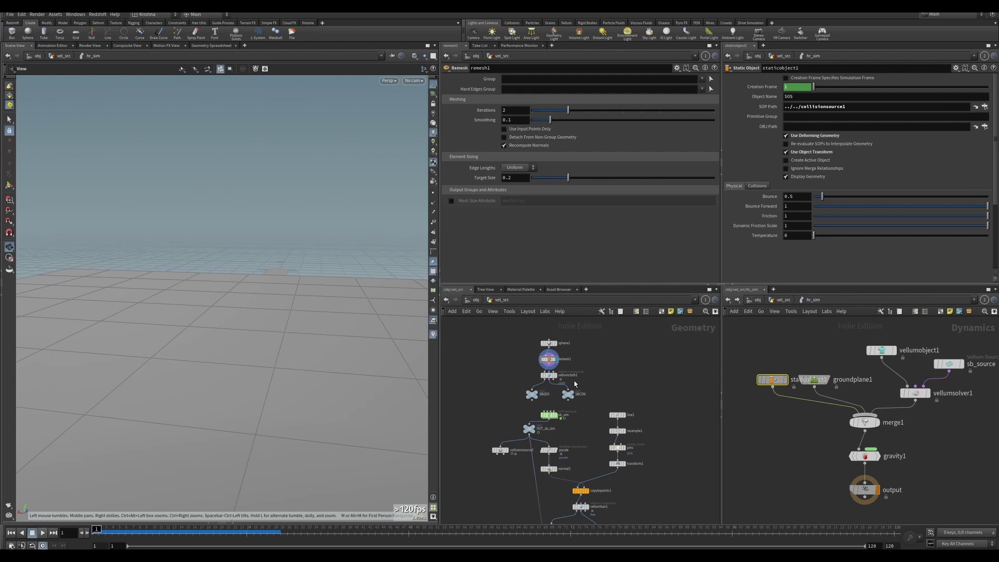
Inspect the HRGEO null in vel_src, then vellumobject1 and the Vellum source settings in hr_sim.
{"action": "scroll", "coordinate": [575, 384], "scroll_direction": "down", "scroll_amount": 2}
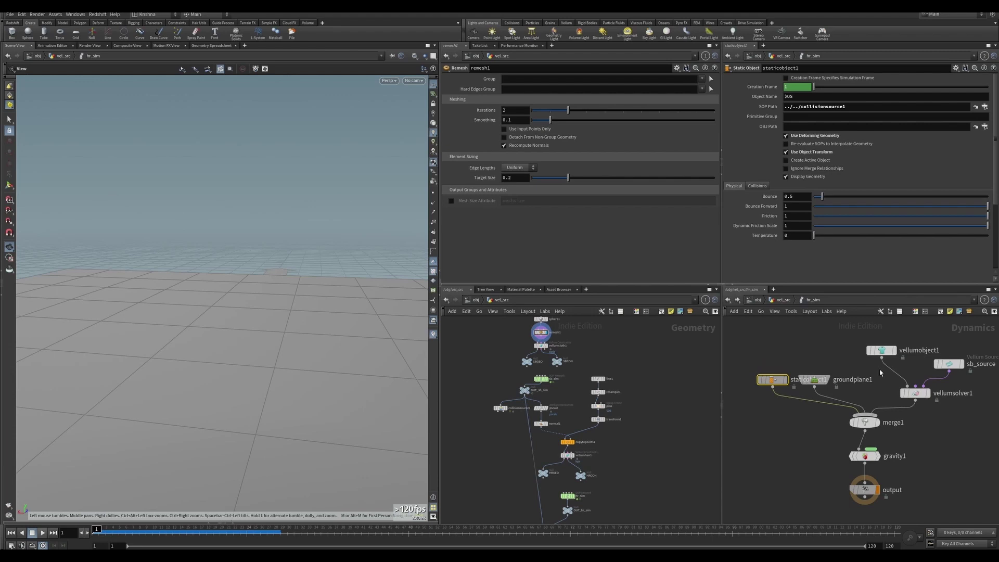
{"action": "left_click", "coordinate": [568, 455]}
{"action": "left_click", "coordinate": [544, 456]}
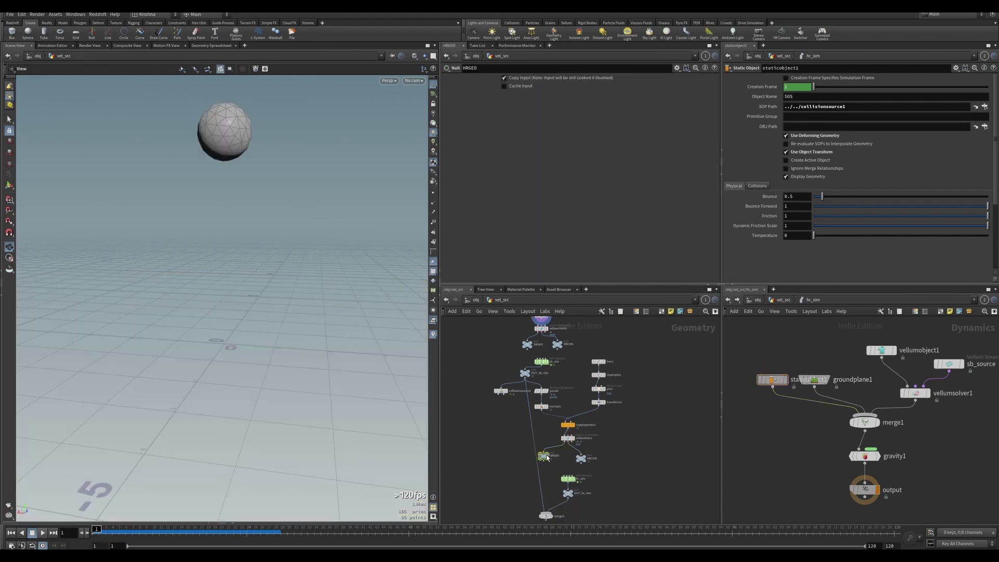
{"action": "left_click", "coordinate": [881, 350]}
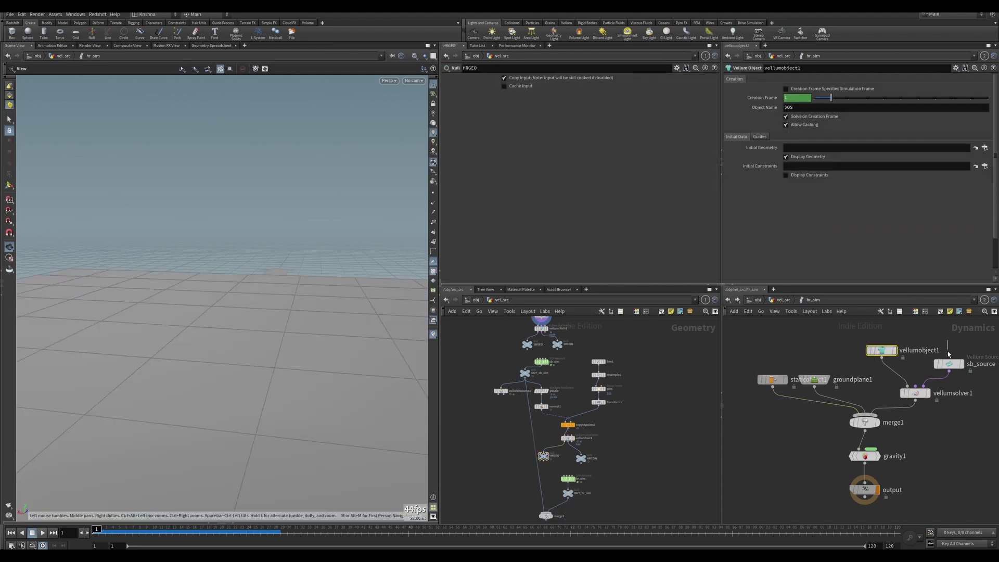
{"action": "left_click", "coordinate": [950, 364]}
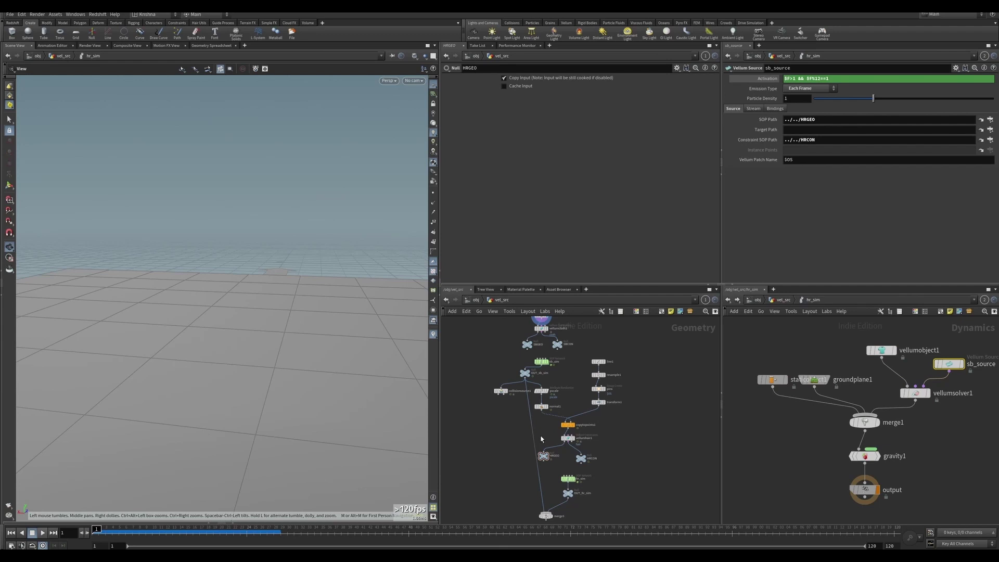
Select the HRGEO null, check the timeline around frames 12 and 24, and return to frame 1.
{"action": "left_click", "coordinate": [545, 457]}
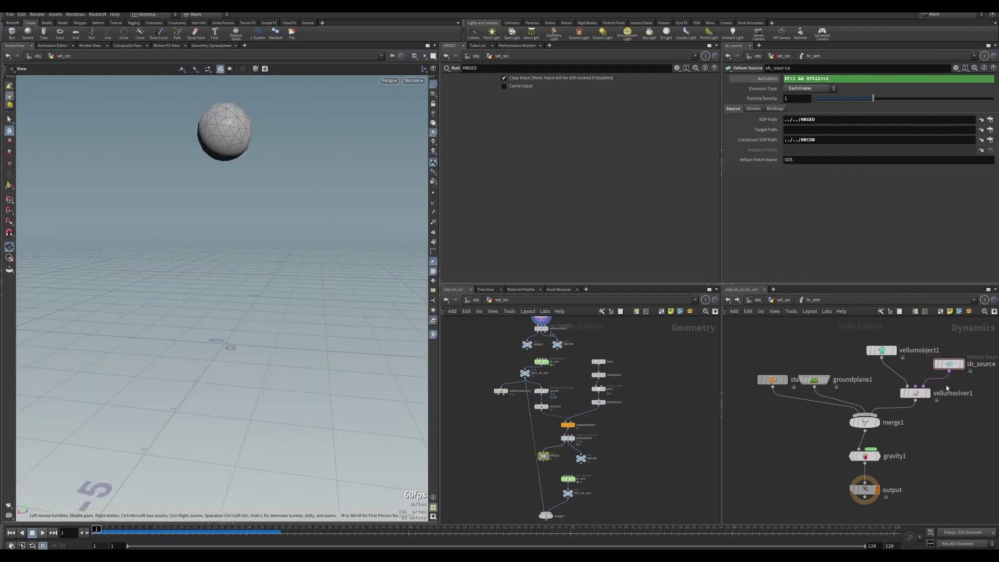
{"action": "mouse_move", "coordinate": [154, 532]}
{"action": "left_mouse_down"}
{"action": "mouse_move", "coordinate": [145, 532]}
{"action": "mouse_move", "coordinate": [166, 532]}
{"action": "left_mouse_up"}
{"action": "left_click", "coordinate": [246, 535]}
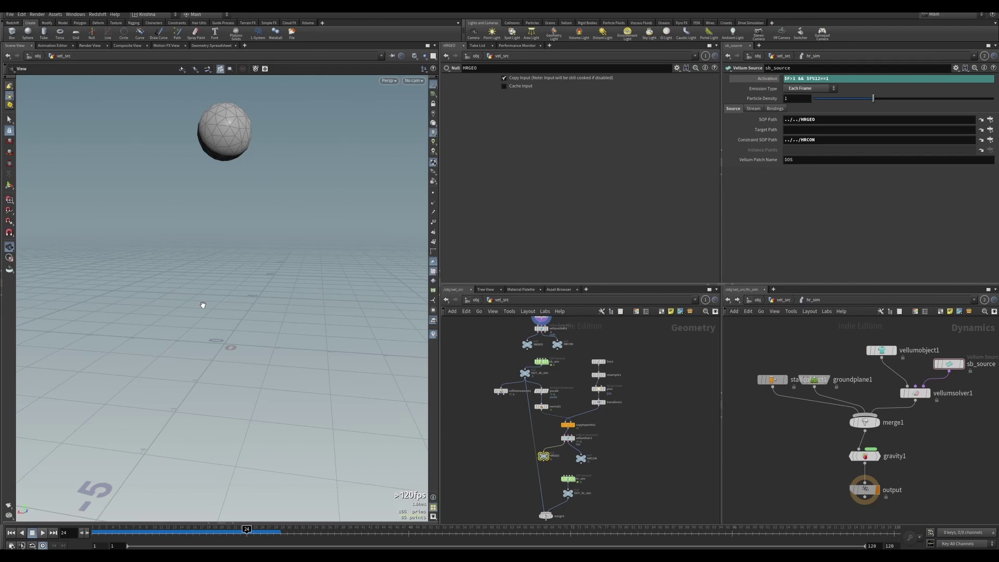
{"action": "left_click", "coordinate": [3, 536]}
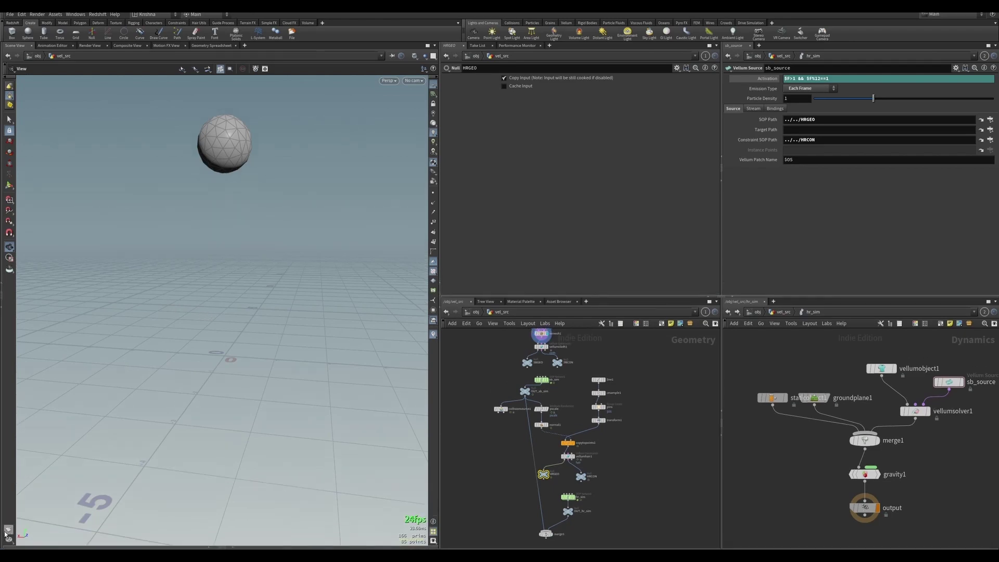
{"action": "left_click", "coordinate": [11, 546]}
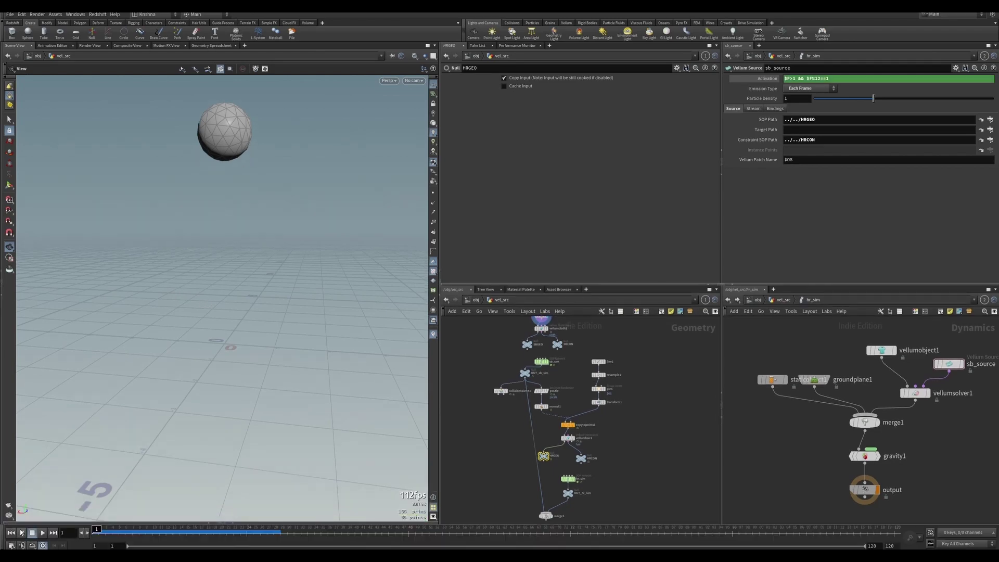
Select hr_sim's Vellum source, compare the hair simulation at frames 12, 13, 24 and 25, and return to frame 1.
{"action": "left_click", "coordinate": [948, 364]}
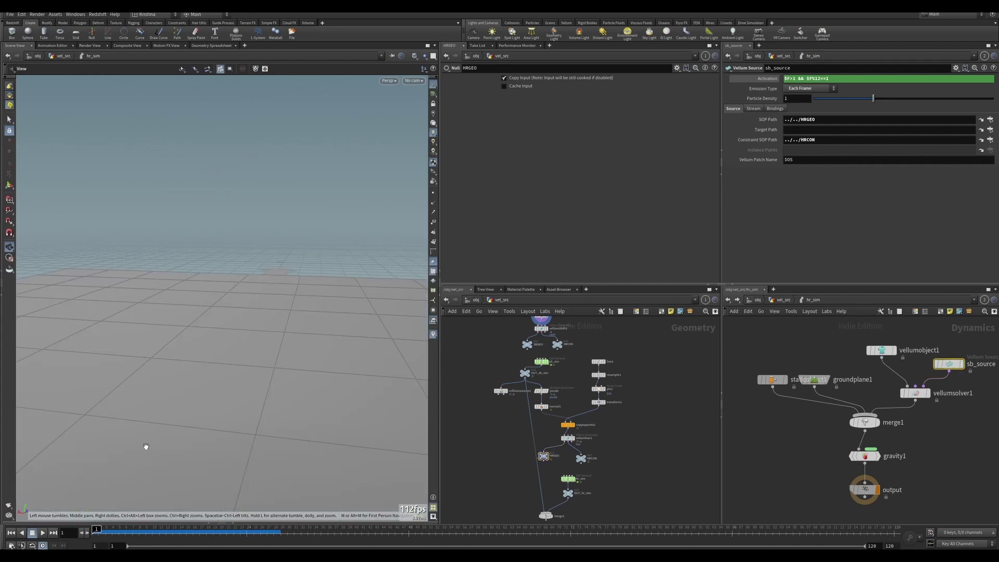
{"action": "left_click", "coordinate": [165, 535]}
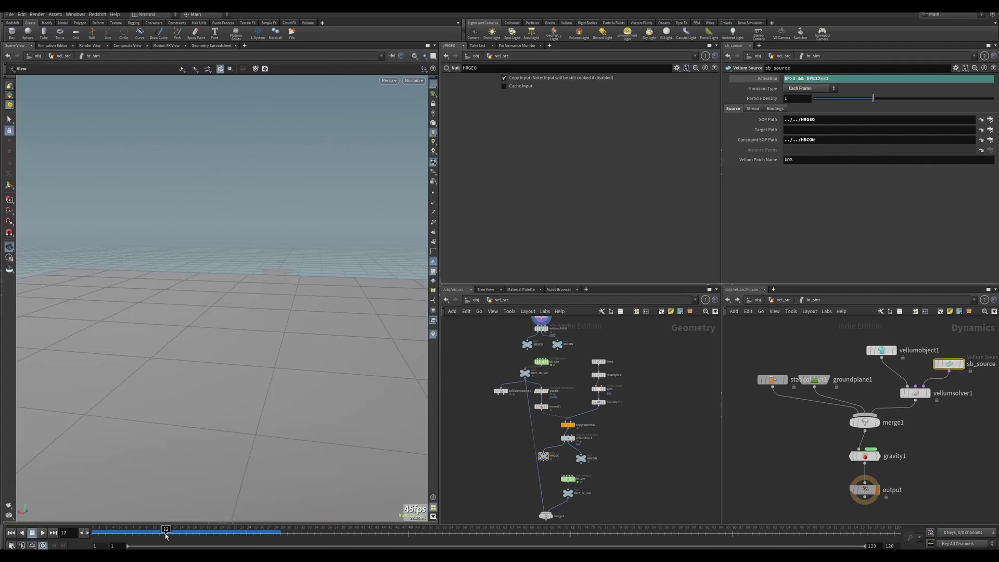
{"action": "left_click", "coordinate": [173, 531]}
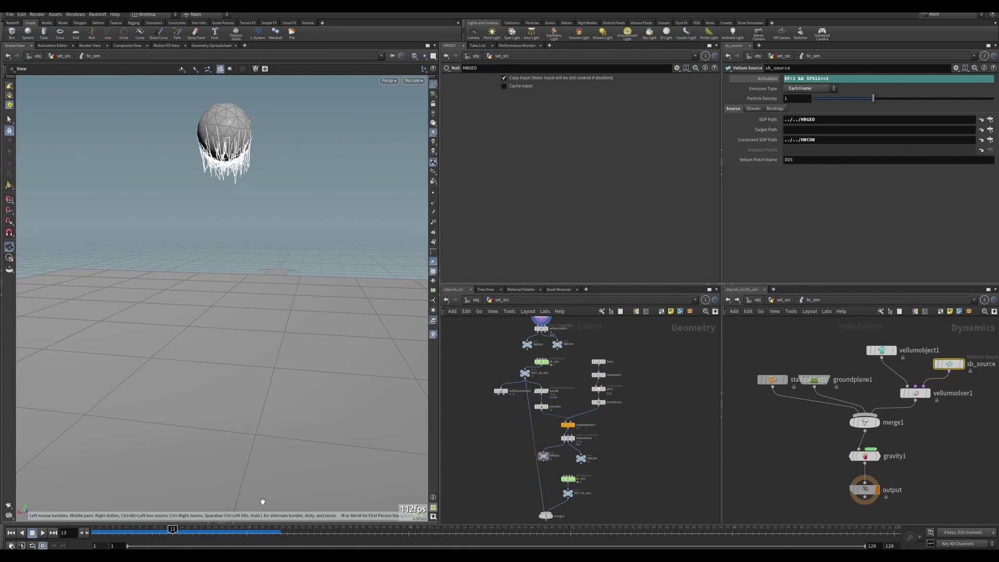
{"action": "left_click", "coordinate": [248, 533]}
{"action": "left_click", "coordinate": [254, 531]}
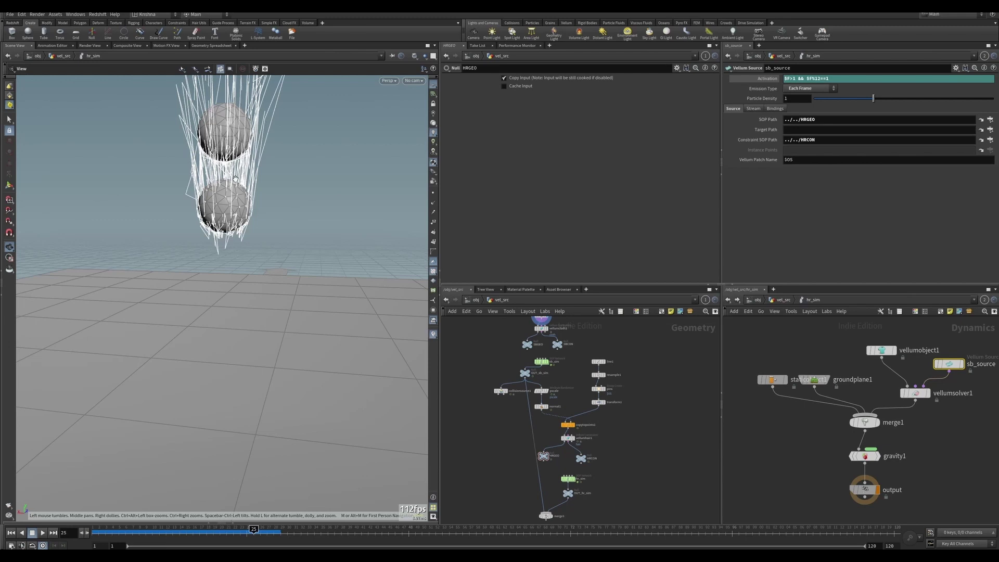
{"action": "left_click", "coordinate": [20, 532]}
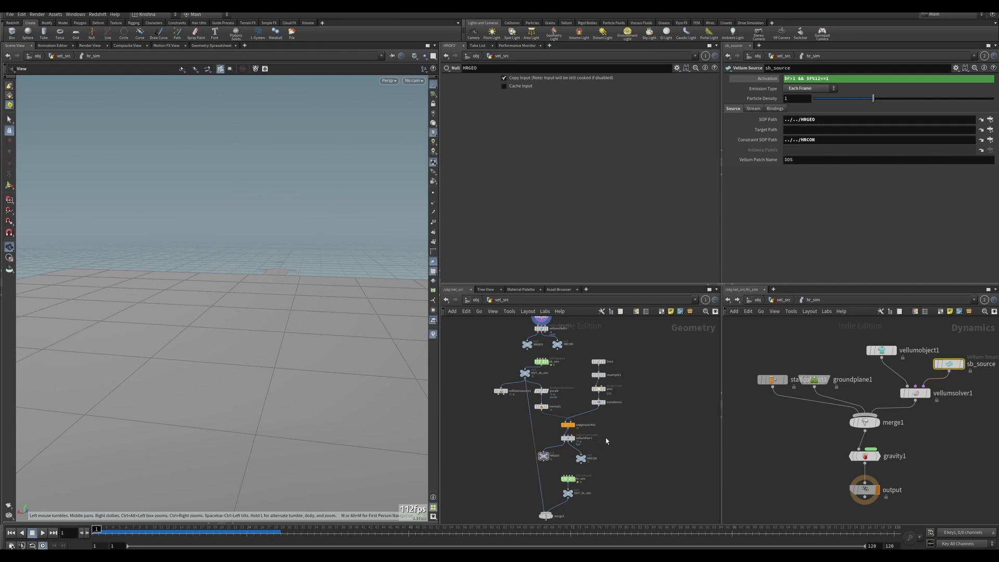
Turn off Match Animation for the pinned points of vellumhair1, select vellumsolver1, and play the hair simulation to test it.
{"action": "left_click", "coordinate": [568, 439]}
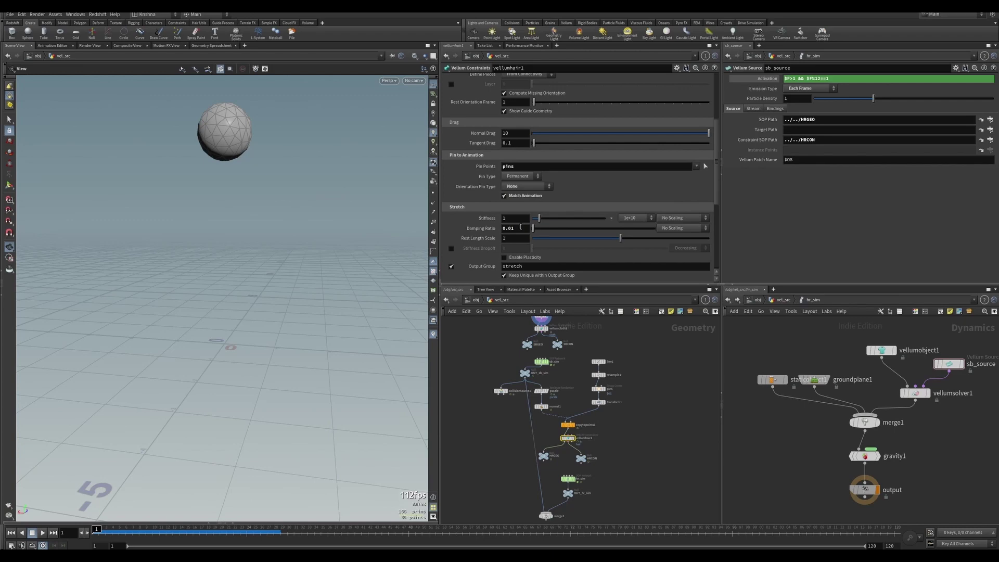
{"action": "left_click", "coordinate": [505, 196]}
{"action": "left_click", "coordinate": [915, 393]}
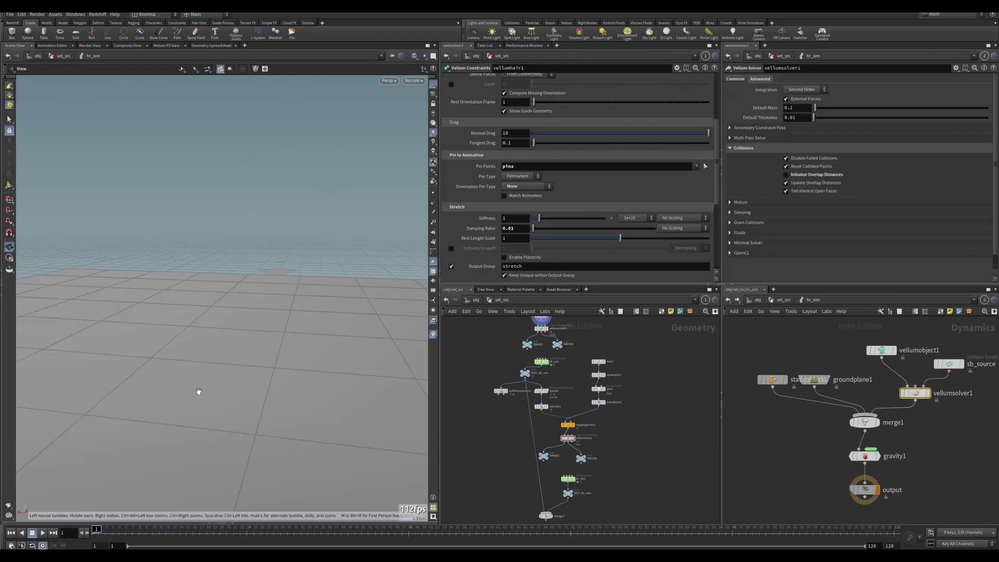
{"action": "left_click", "coordinate": [43, 532]}
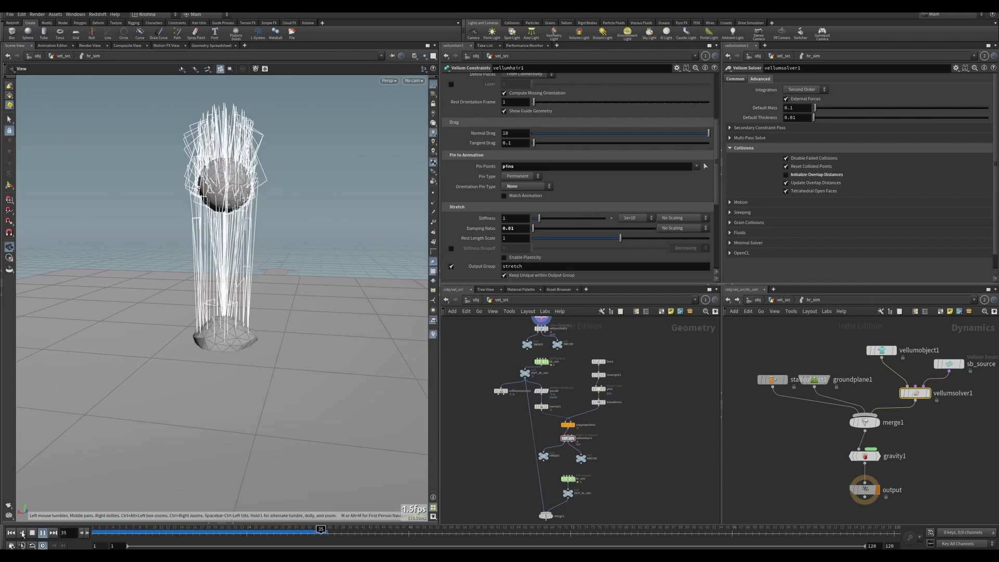
{"action": "left_click", "coordinate": [43, 533]}
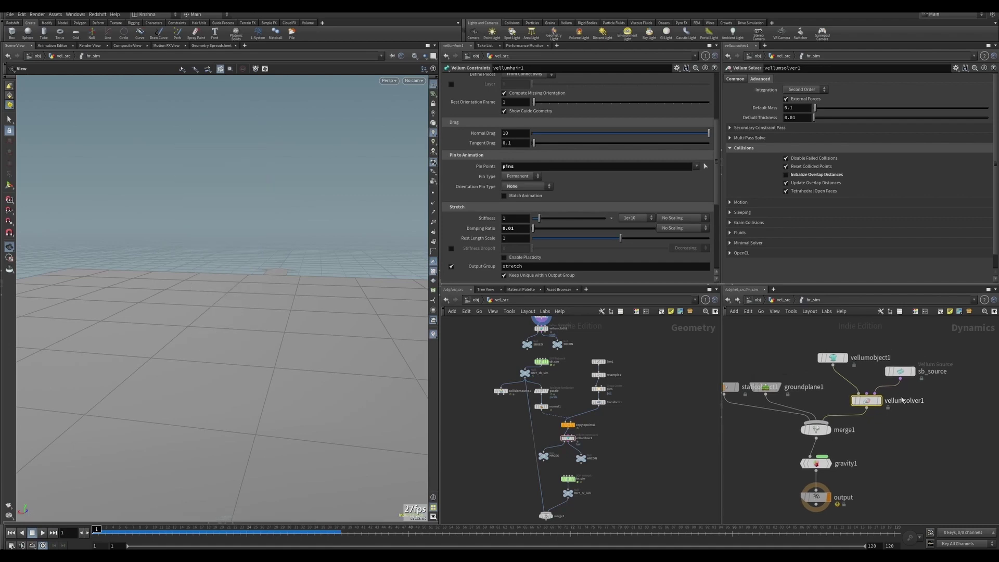
Add a Vellum Constraints node between sb_source and vellumsolver1 in hr_sim.
{"action": "key", "text": "Tab"}
{"action": "type", "text": "v"}
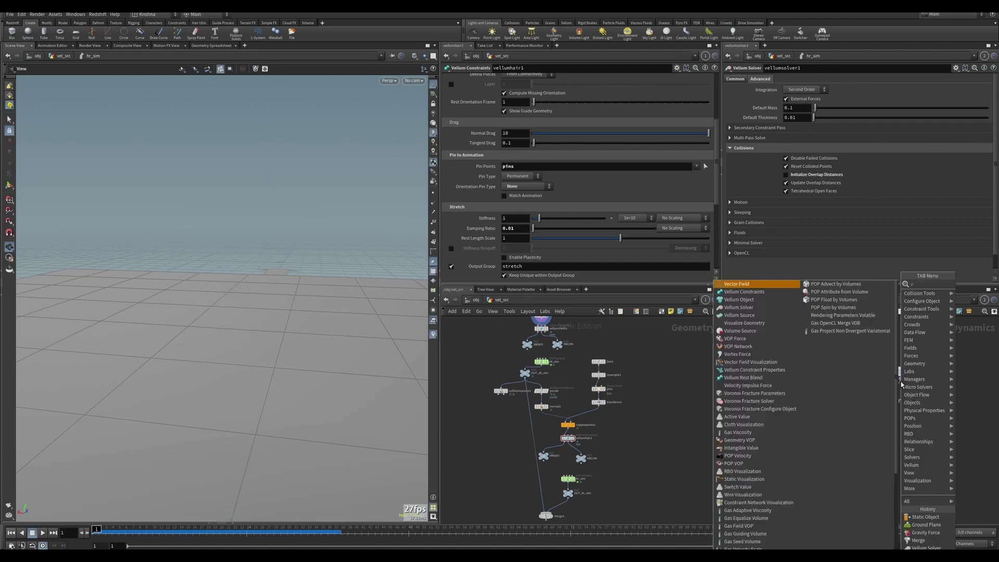
{"action": "type", "text": "ellum con"}
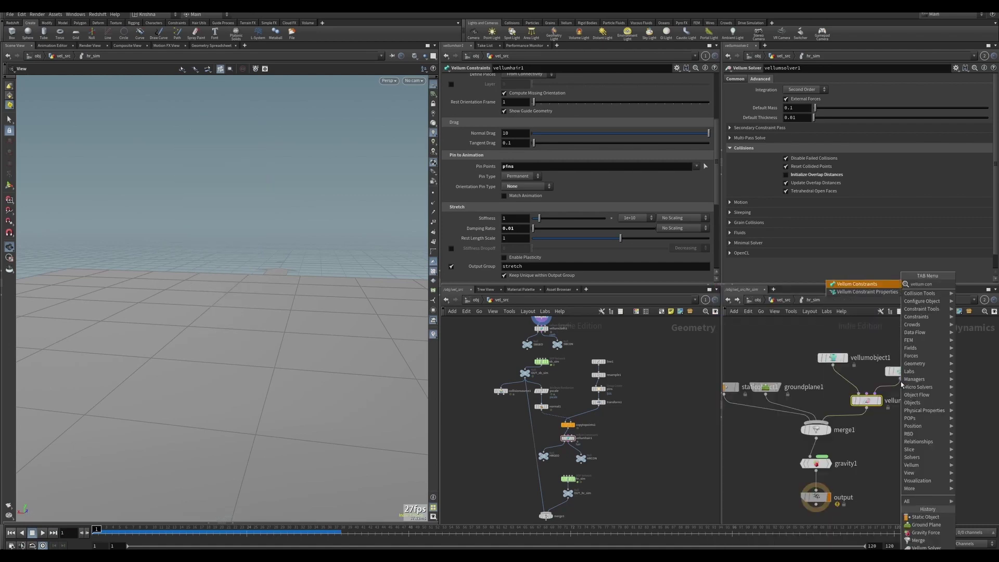
{"action": "key", "text": "Return"}
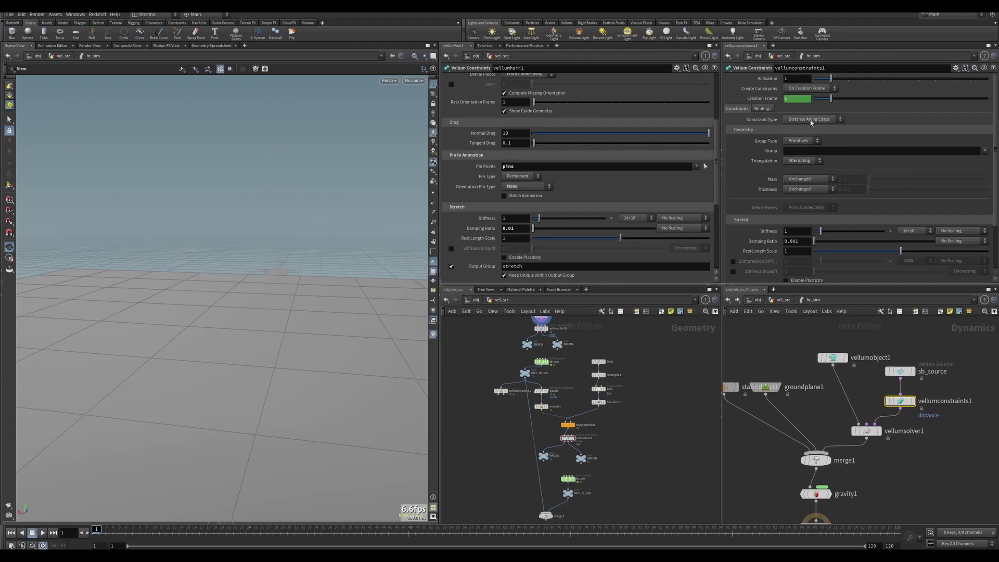
{"action": "scroll", "coordinate": [814, 136], "scroll_direction": "down", "scroll_amount": 3}
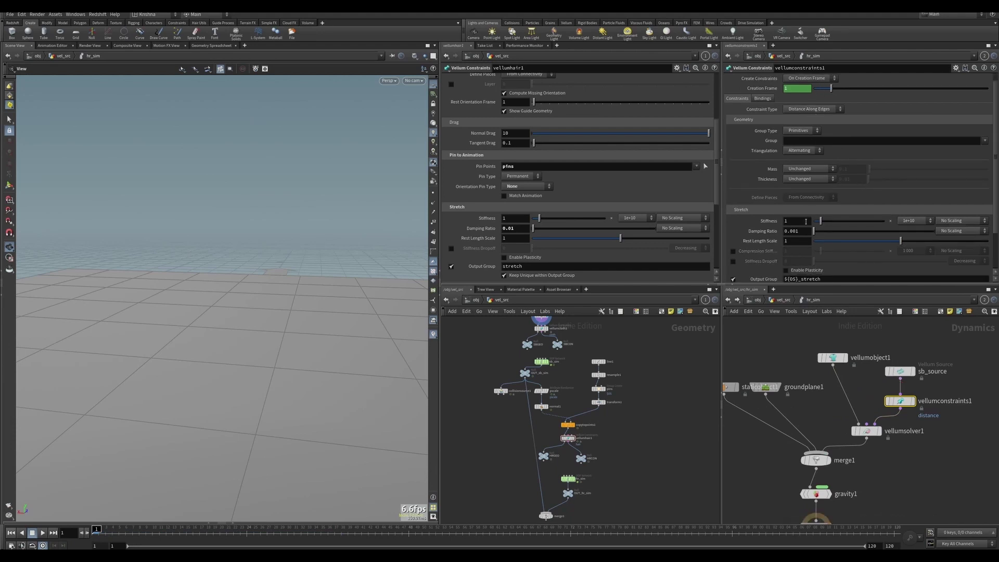
{"action": "scroll", "coordinate": [820, 114], "scroll_direction": "up", "scroll_amount": 3}
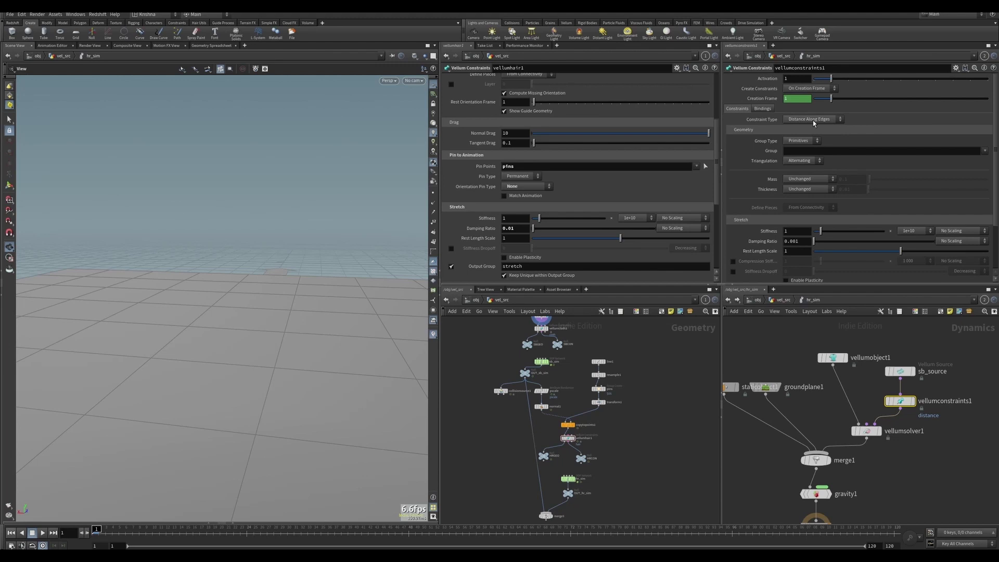
Set the new constraints node's type to Pin to Target and enable Match Target Animation.
{"action": "left_click", "coordinate": [815, 119]}
{"action": "left_click", "coordinate": [806, 178]}
{"action": "scroll", "coordinate": [858, 200], "scroll_direction": "down", "scroll_amount": 3}
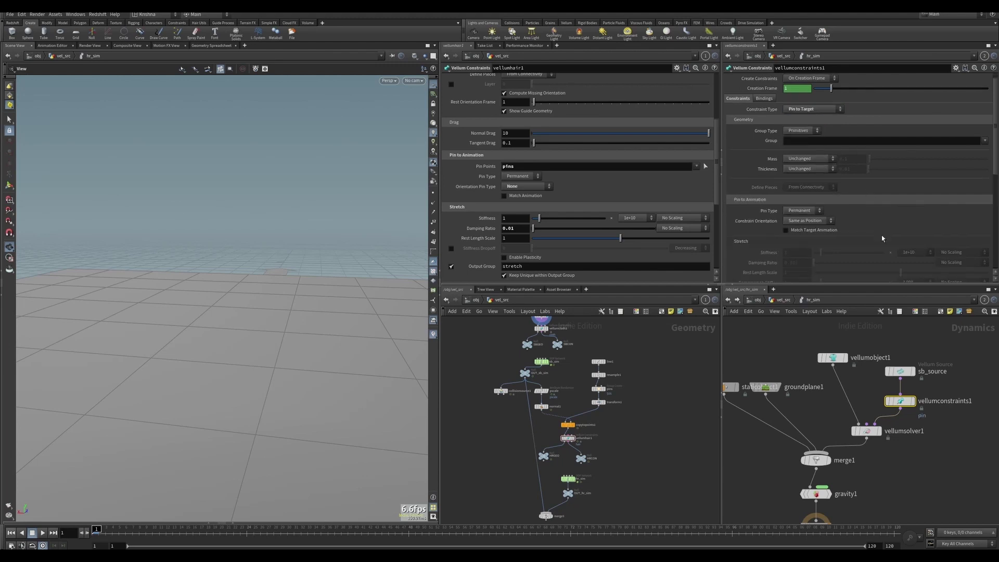
{"action": "left_click", "coordinate": [786, 190]}
Set the pin constraint's group type to Points, choose pins as its group, and return to frame 1.
{"action": "scroll", "coordinate": [847, 196], "scroll_direction": "up", "scroll_amount": 3}
{"action": "left_click", "coordinate": [801, 131]}
{"action": "left_click", "coordinate": [796, 136]}
{"action": "left_click", "coordinate": [985, 141]}
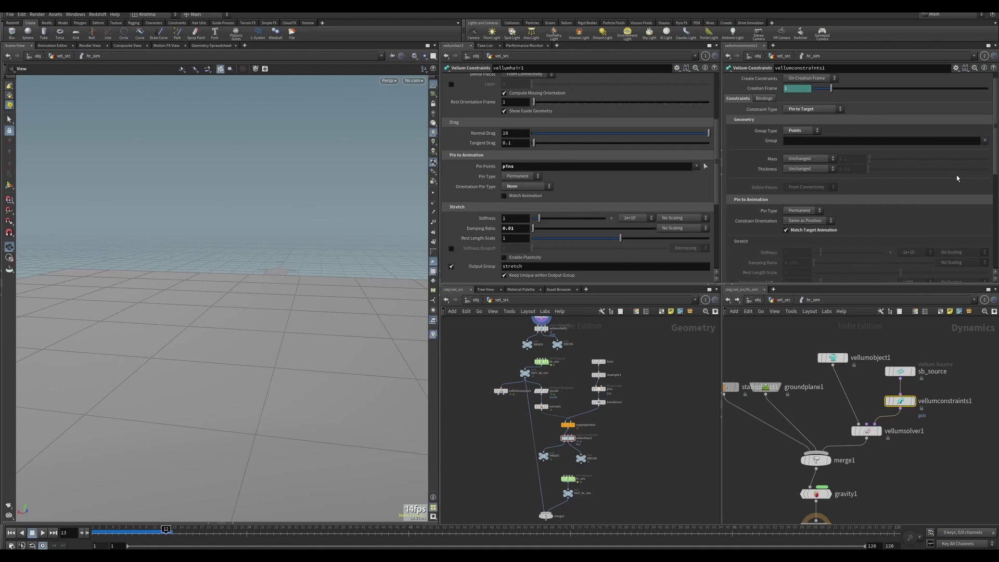
{"action": "left_click", "coordinate": [985, 140]}
{"action": "left_click", "coordinate": [977, 150]}
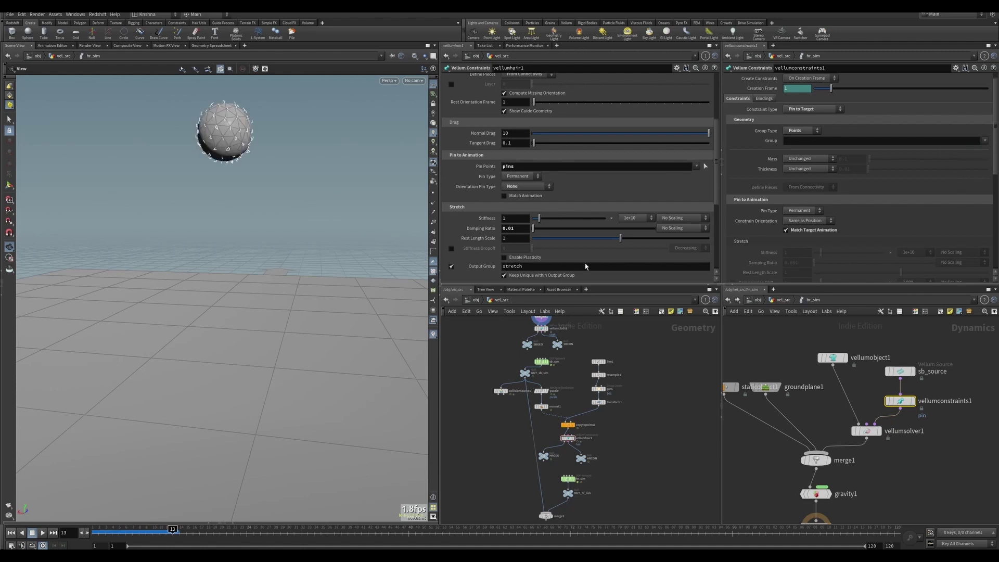
{"action": "left_click", "coordinate": [10, 533]}
Set the pin constraint to be created Each Frame, play the hair simulation, and return to frame 1.
{"action": "left_click", "coordinate": [818, 89]}
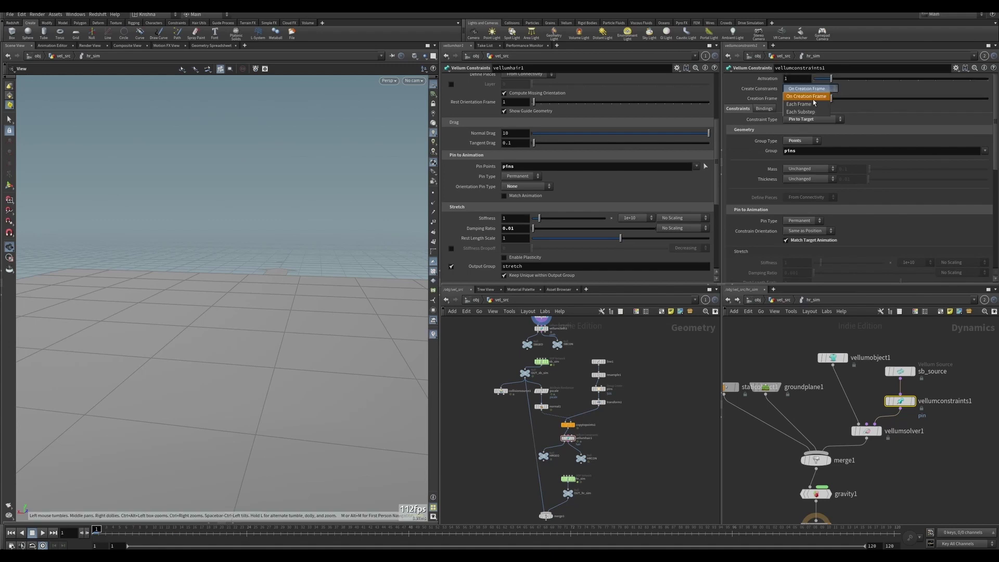
{"action": "left_click", "coordinate": [816, 96]}
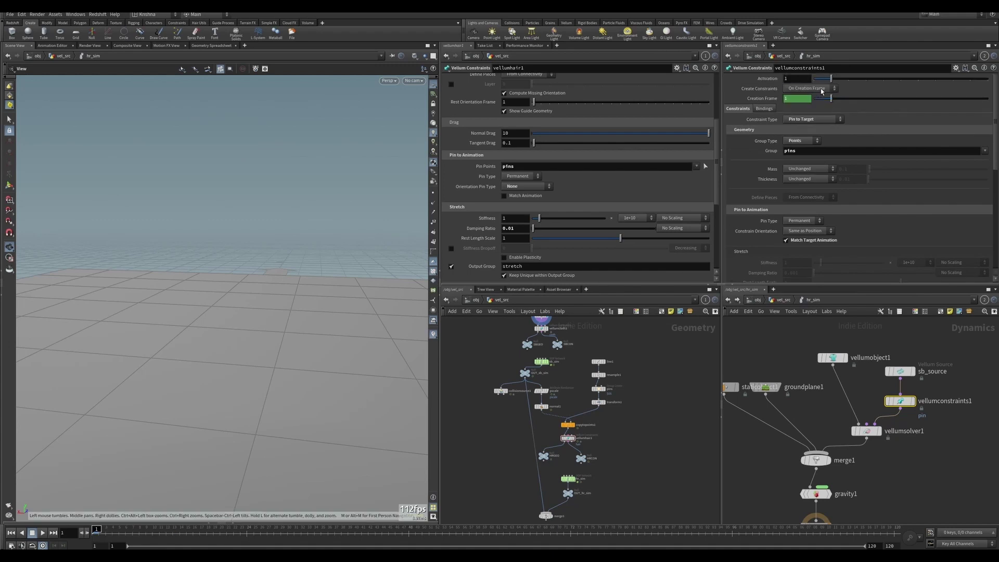
{"action": "left_click", "coordinate": [821, 89]}
{"action": "left_click", "coordinate": [812, 98]}
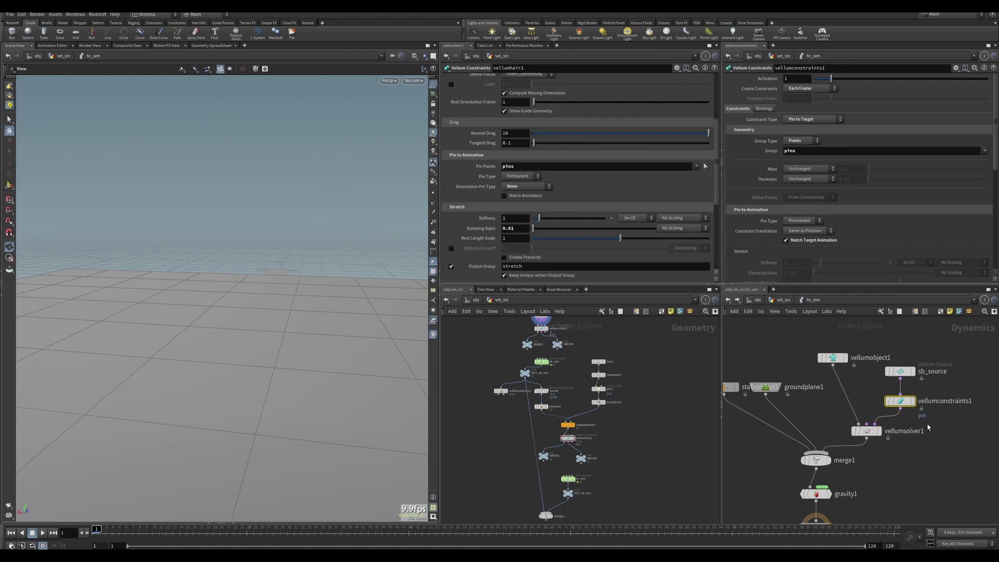
{"action": "key", "text": "Up"}
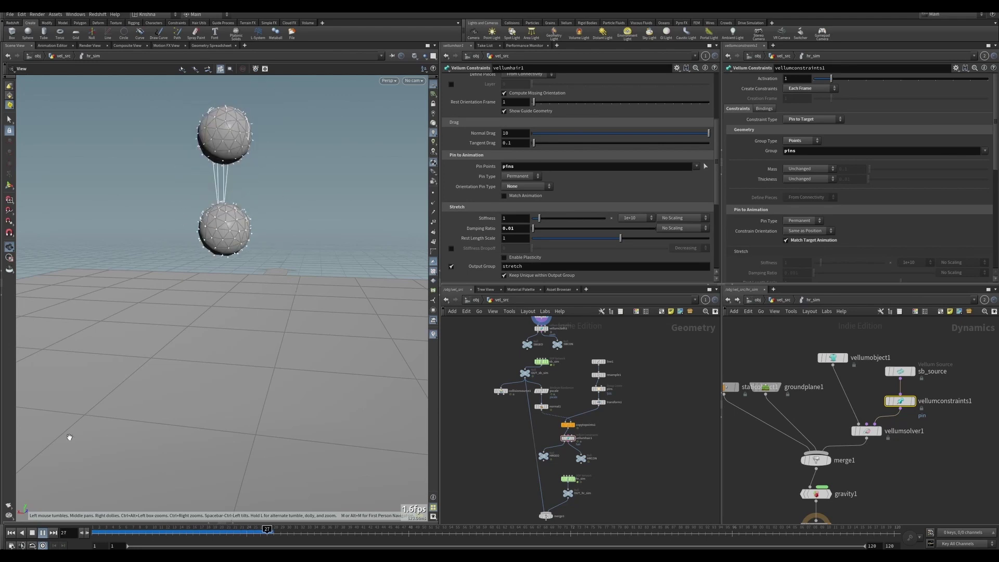
{"action": "left_click", "coordinate": [32, 532]}
{"action": "left_click", "coordinate": [11, 533]}
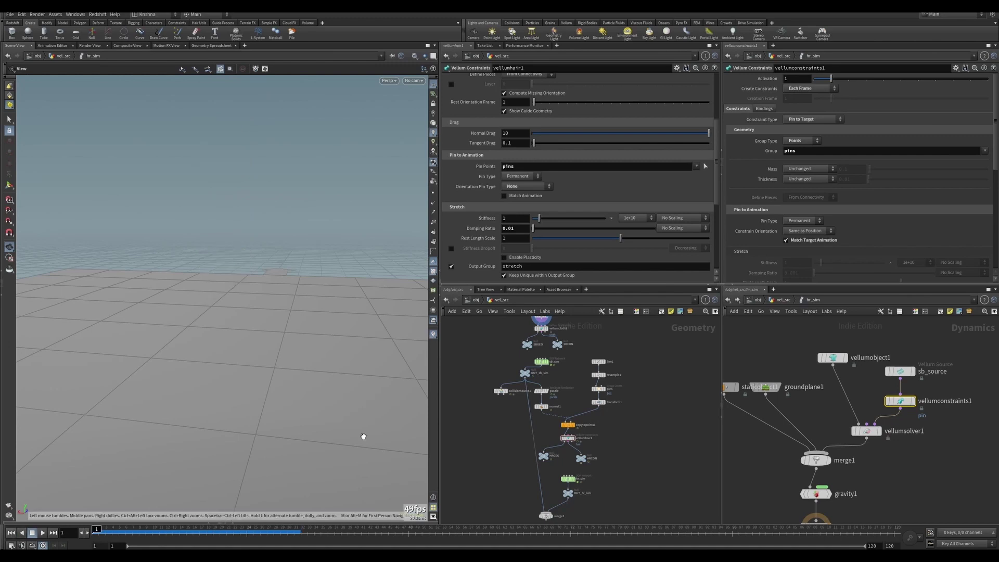
Set the activation of vellumconstraints1 to the expression $F>1 && $F%12==1.
{"action": "left_click", "coordinate": [796, 77]}
{"action": "type", "text": "$F>"}
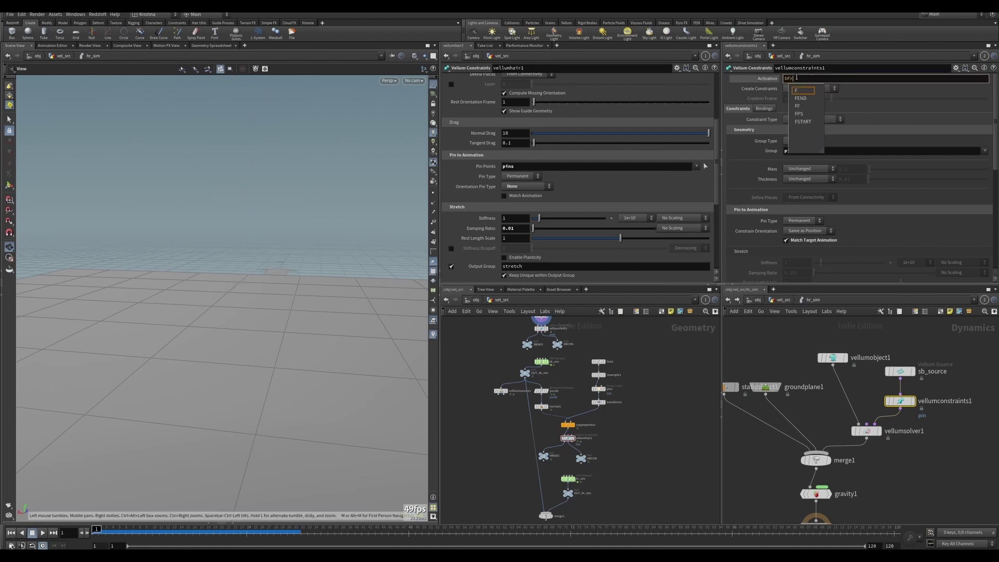
{"action": "type", "text": "1 && "}
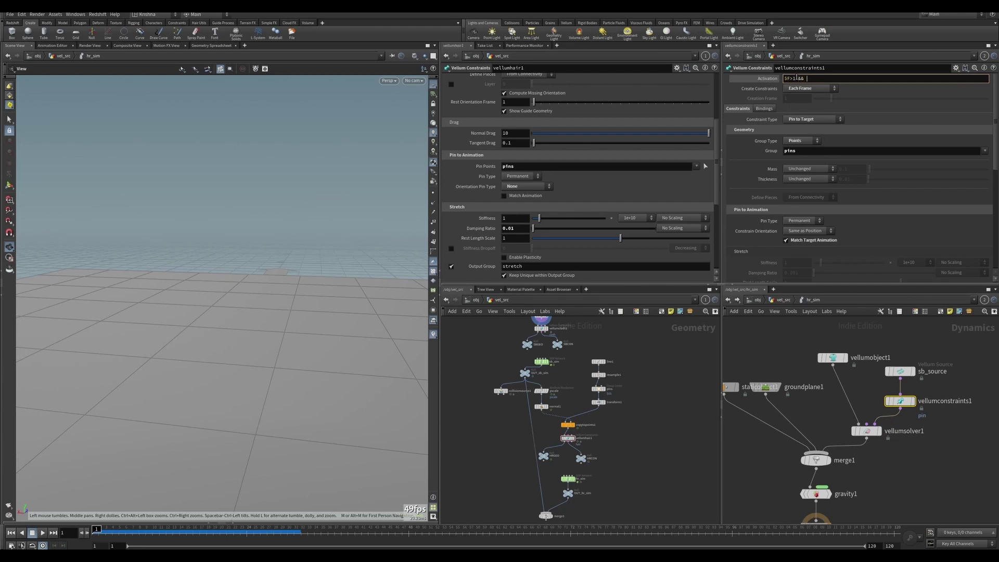
{"action": "type", "text": "$F"}
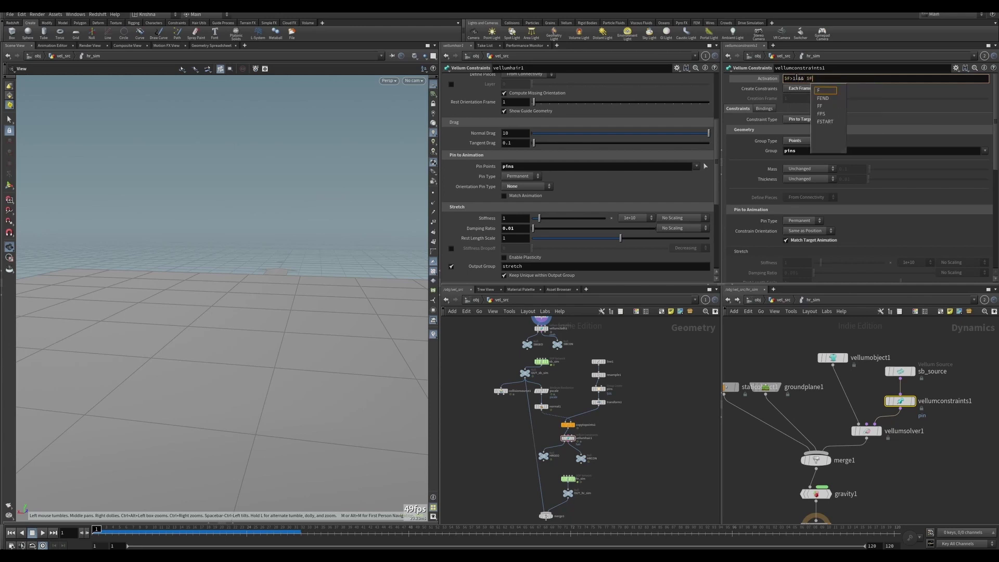
{"action": "type", "text": "%12==1"}
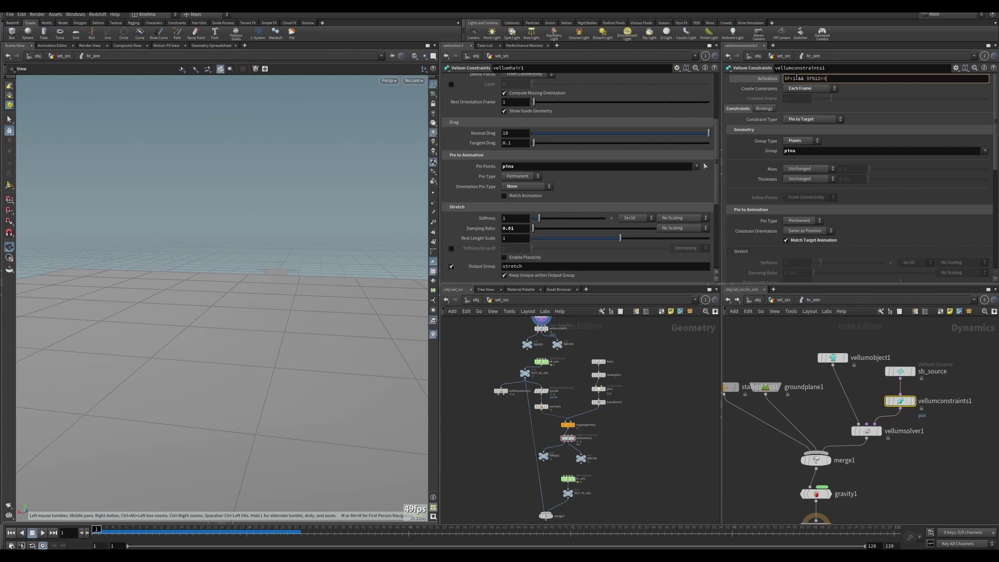
{"action": "key", "text": "Return"}
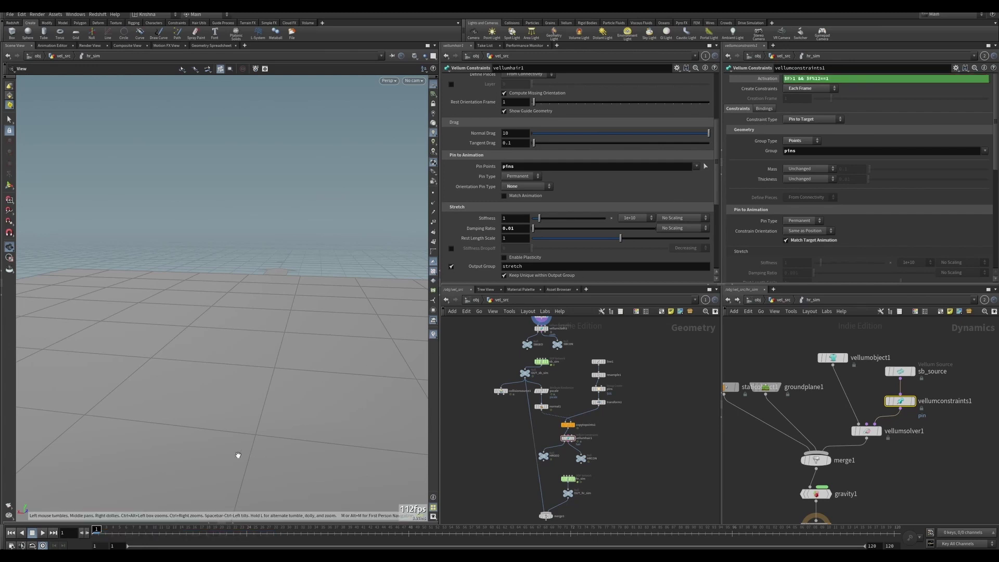
Play the hair simulation with the activation expression past the second emission, and return to frame 1.
{"action": "left_click", "coordinate": [42, 533]}
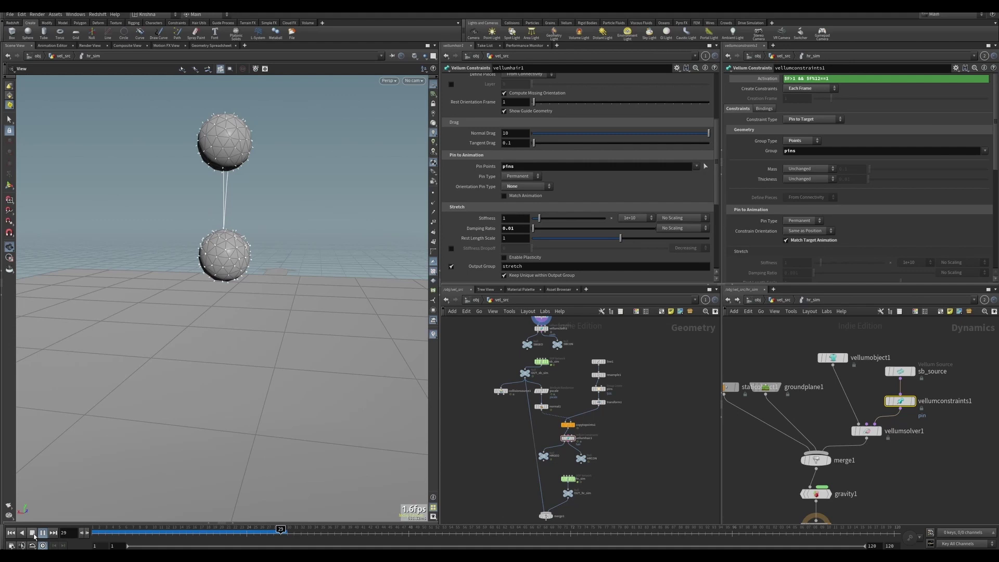
{"action": "left_click", "coordinate": [32, 532]}
{"action": "left_click", "coordinate": [11, 533]}
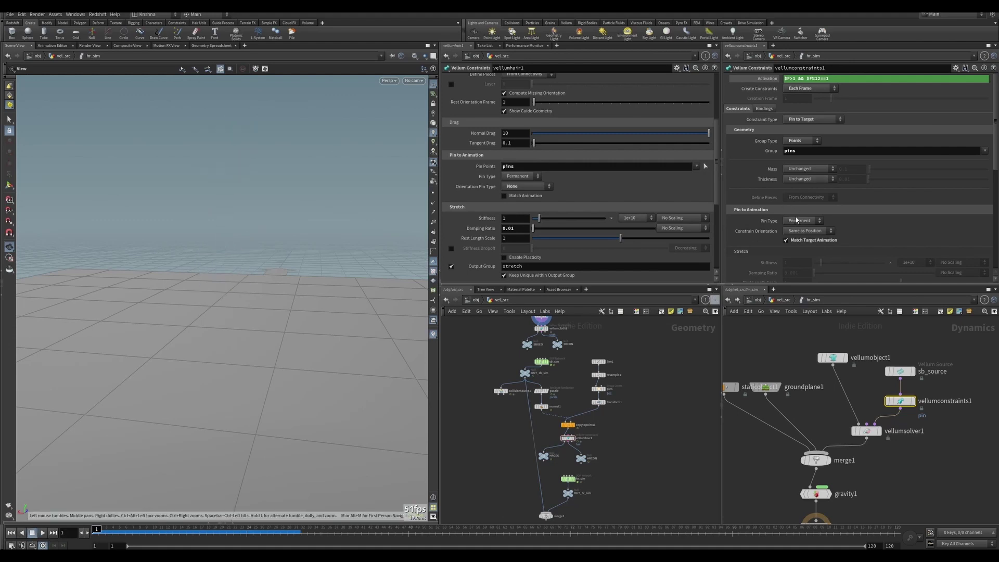
Try the pin constraint without Match Target Animation by playing the simulation, return to frame 1, and enable the option again.
{"action": "left_click", "coordinate": [788, 240]}
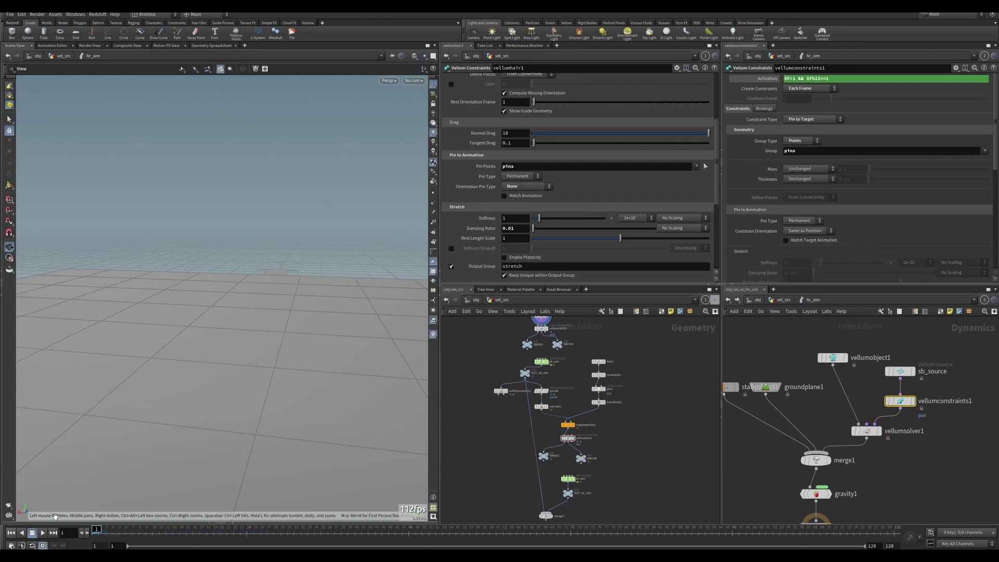
{"action": "left_click", "coordinate": [43, 533]}
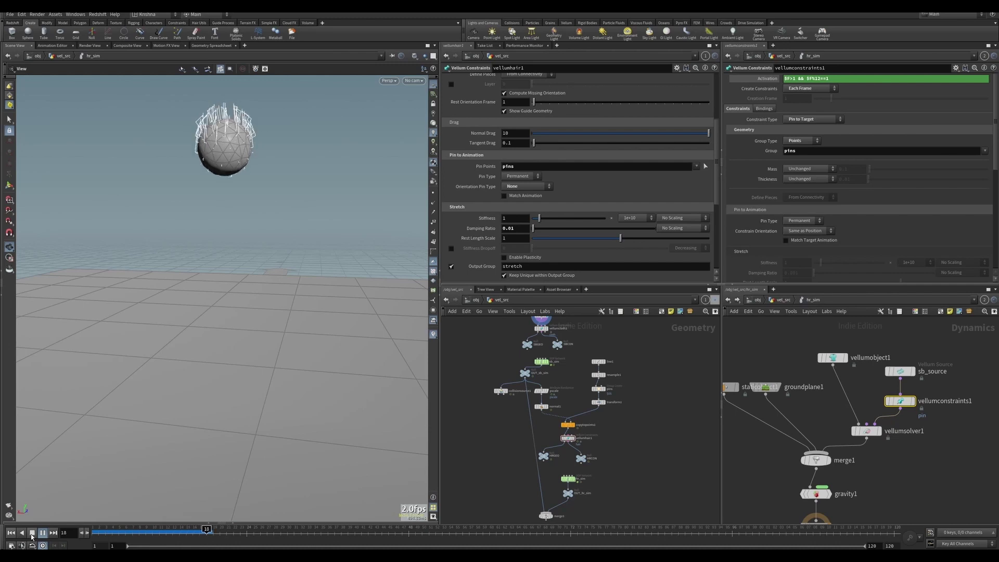
{"action": "left_click", "coordinate": [32, 532]}
{"action": "key", "text": "ctrl+Up"}
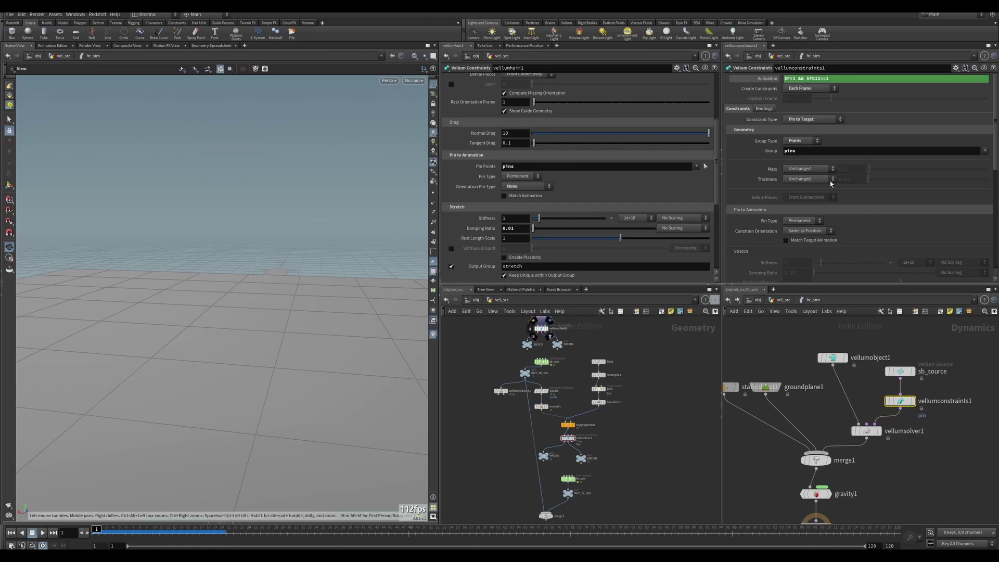
{"action": "left_click", "coordinate": [810, 240]}
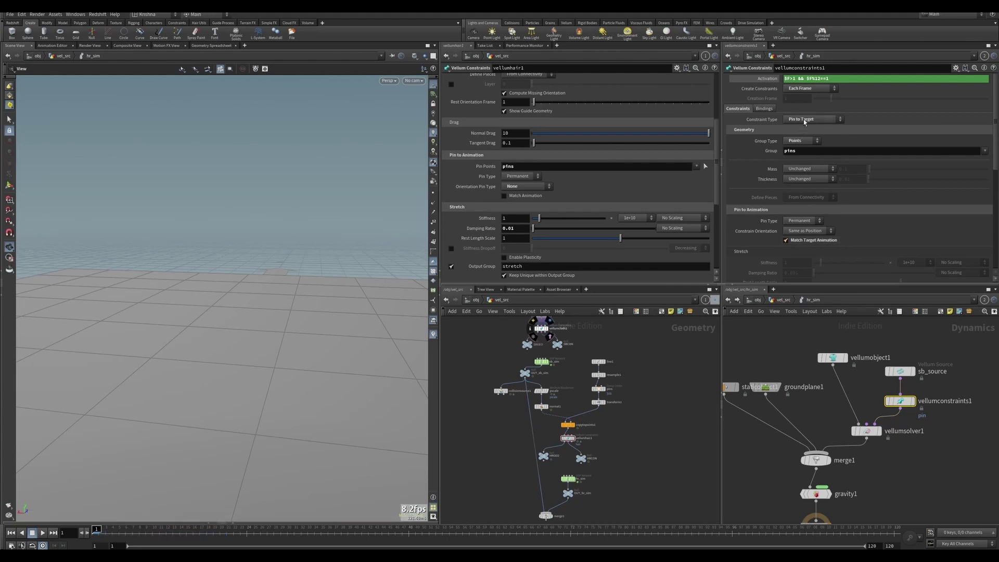
Try creating the pin constraint On Creation Frame by playing the simulation, return to frame 1, and restore Each Frame.
{"action": "left_click", "coordinate": [816, 89]}
{"action": "left_click", "coordinate": [807, 96]}
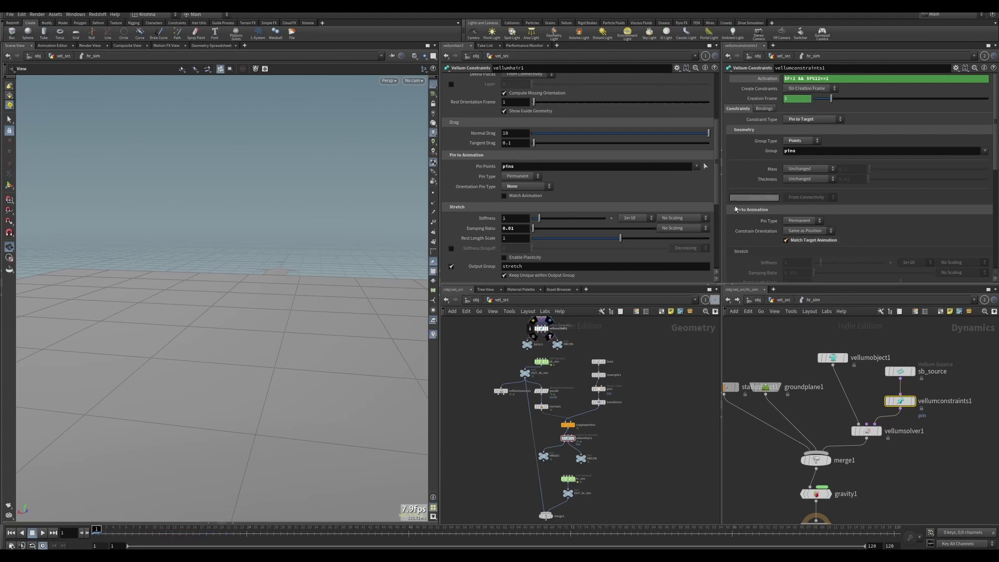
{"action": "key", "text": "Up"}
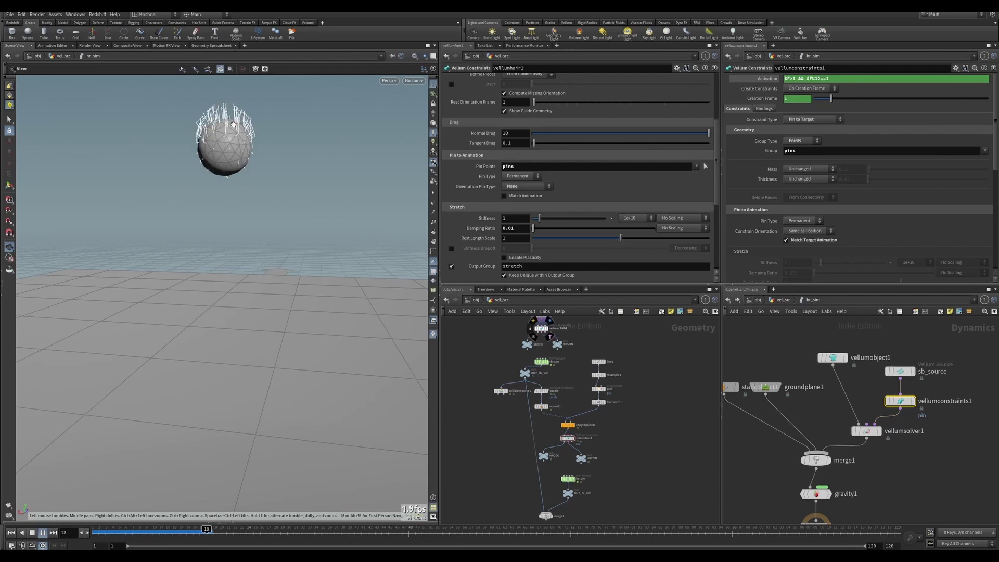
{"action": "left_click", "coordinate": [43, 533]}
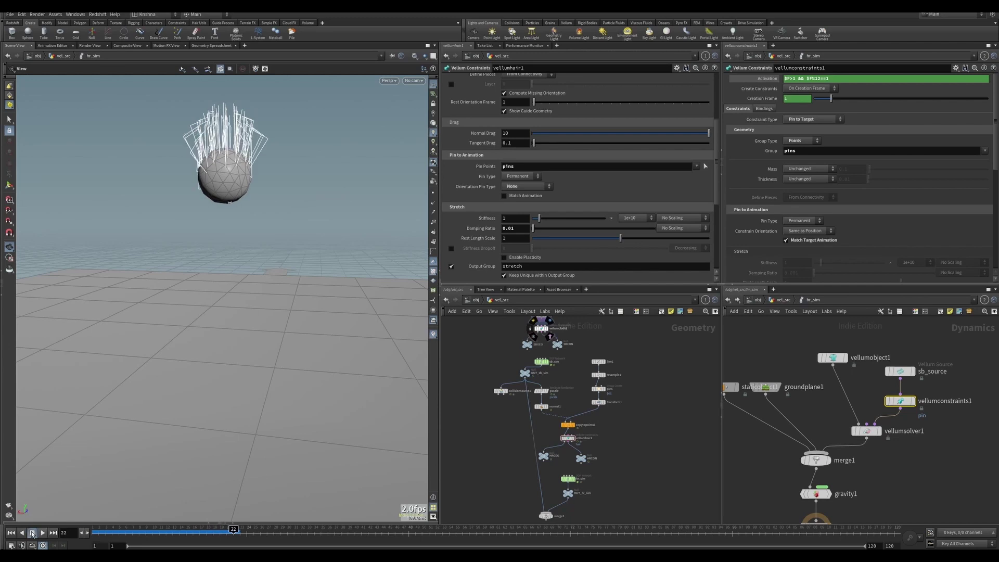
{"action": "left_click", "coordinate": [11, 533]}
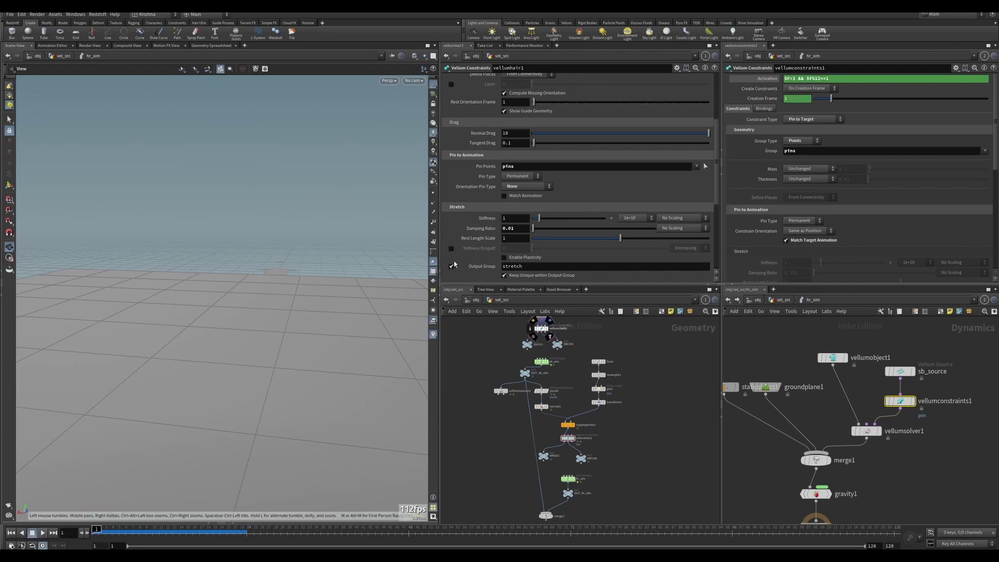
{"action": "left_click", "coordinate": [826, 90]}
{"action": "left_click", "coordinate": [801, 100]}
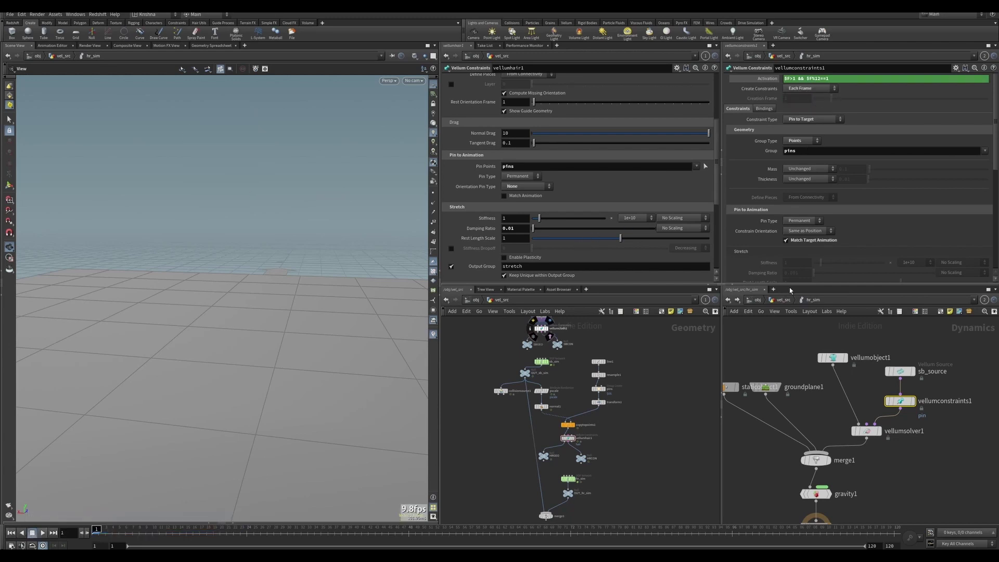
Set the Constraint Orientation of vellumconstraints1 to None and test it by playing the simulation past frame 20, ending back at frame 1.
{"action": "scroll", "coordinate": [771, 234], "scroll_direction": "down", "scroll_amount": 4}
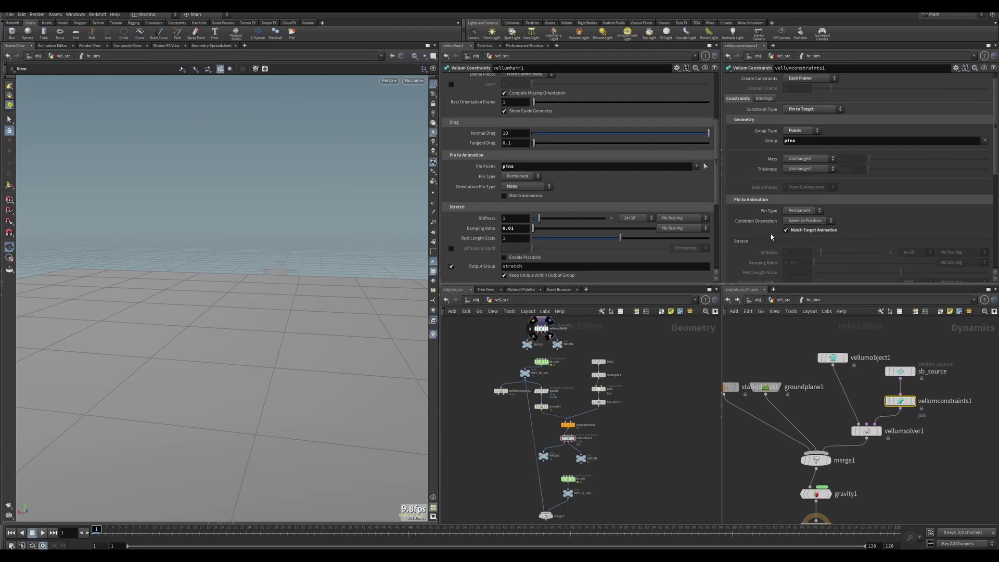
{"action": "left_click", "coordinate": [810, 170]}
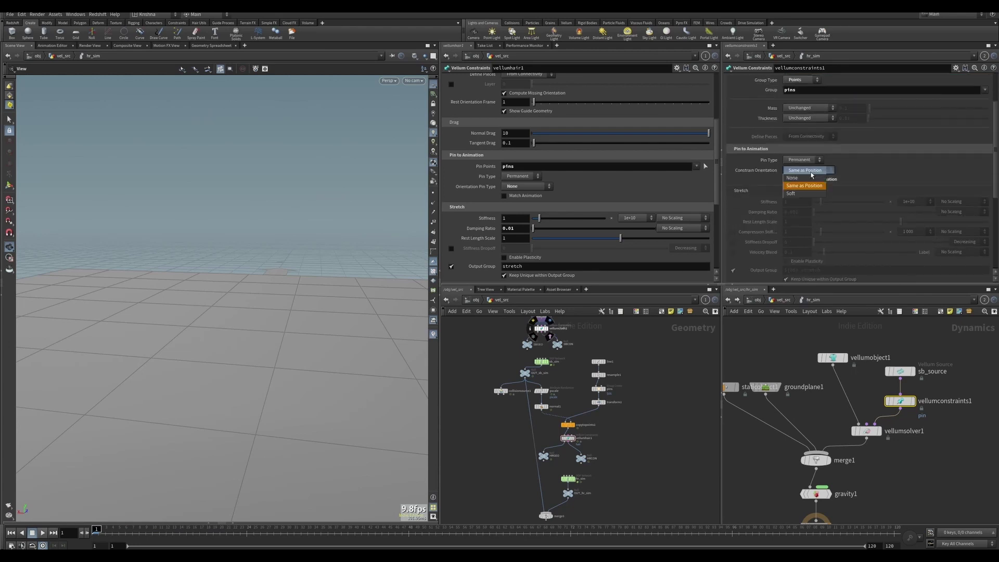
{"action": "left_click", "coordinate": [802, 179]}
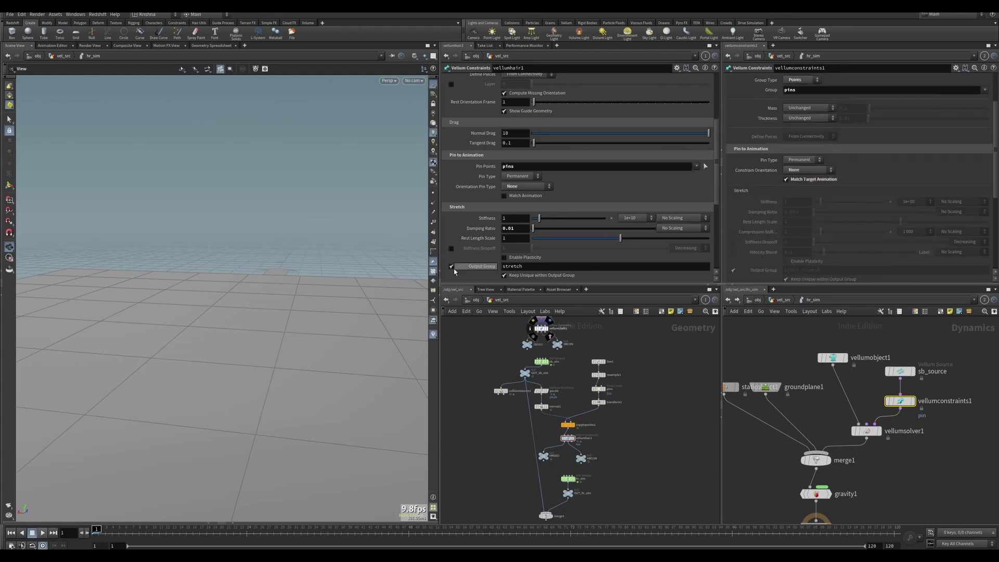
{"action": "left_click", "coordinate": [43, 533]}
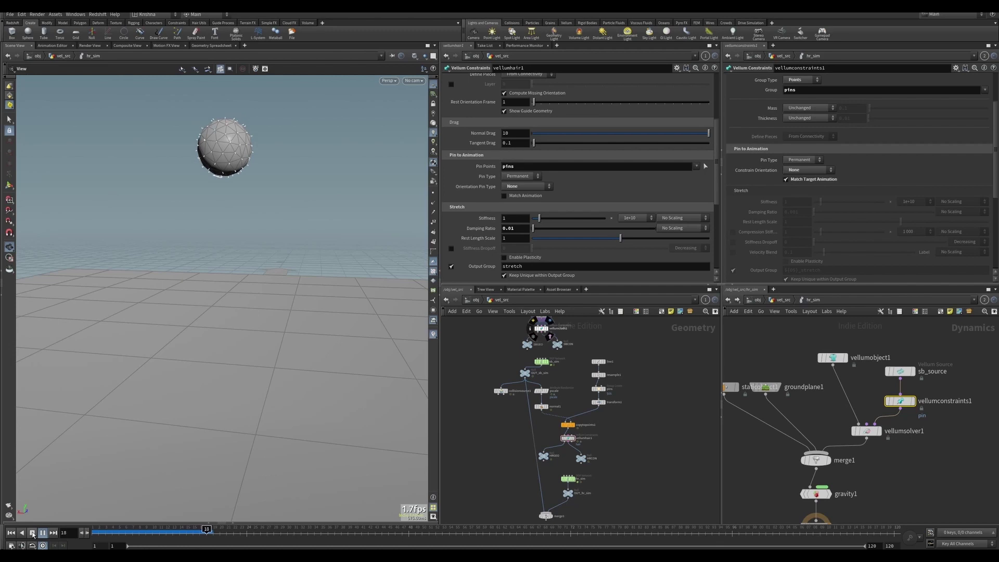
{"action": "left_click", "coordinate": [32, 532]}
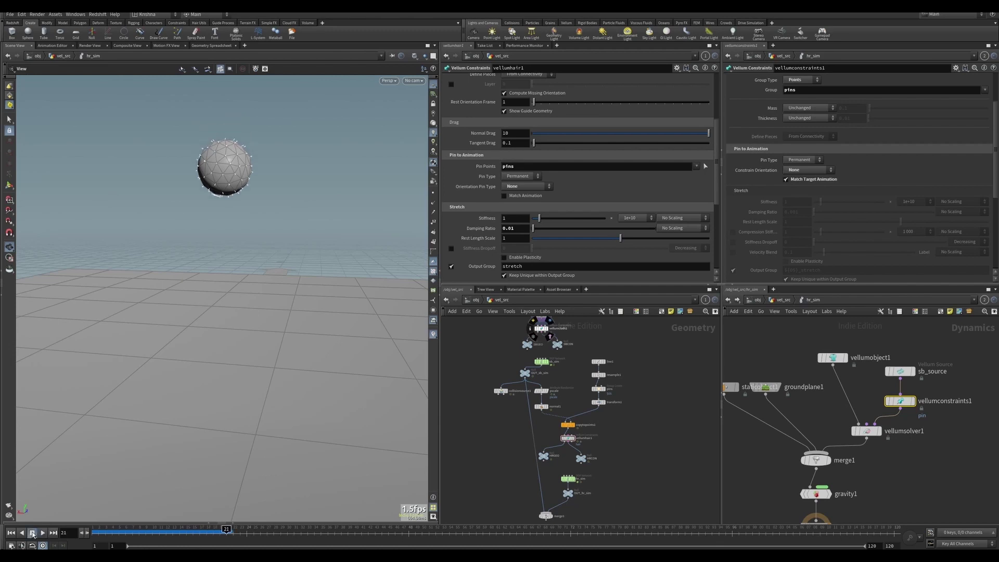
{"action": "left_click", "coordinate": [11, 533]}
Clear the Pin Points group on vellumhair1 and set its Orientation Pin Type to Same as Position.
{"action": "left_click", "coordinate": [568, 438]}
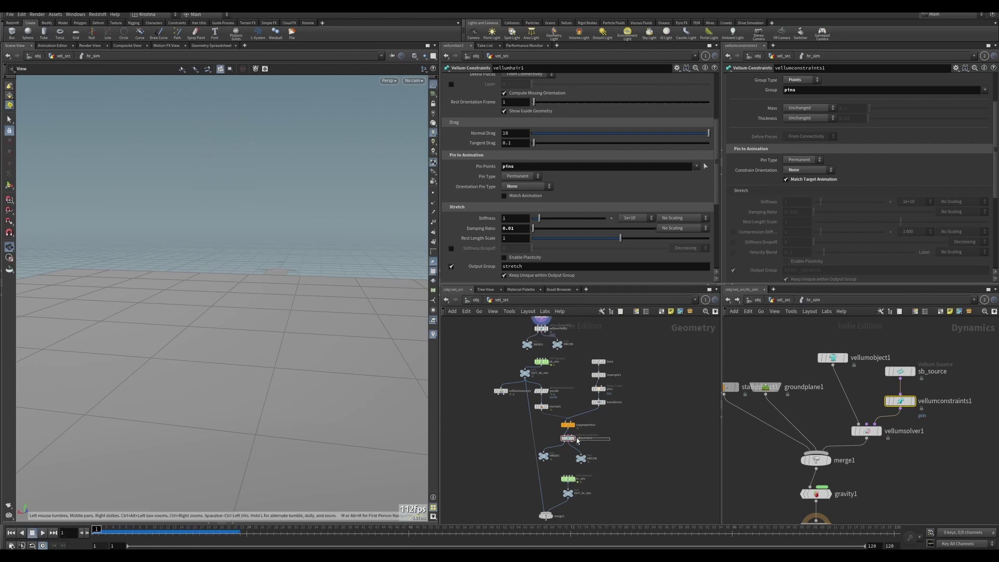
{"action": "double_click", "coordinate": [517, 168]}
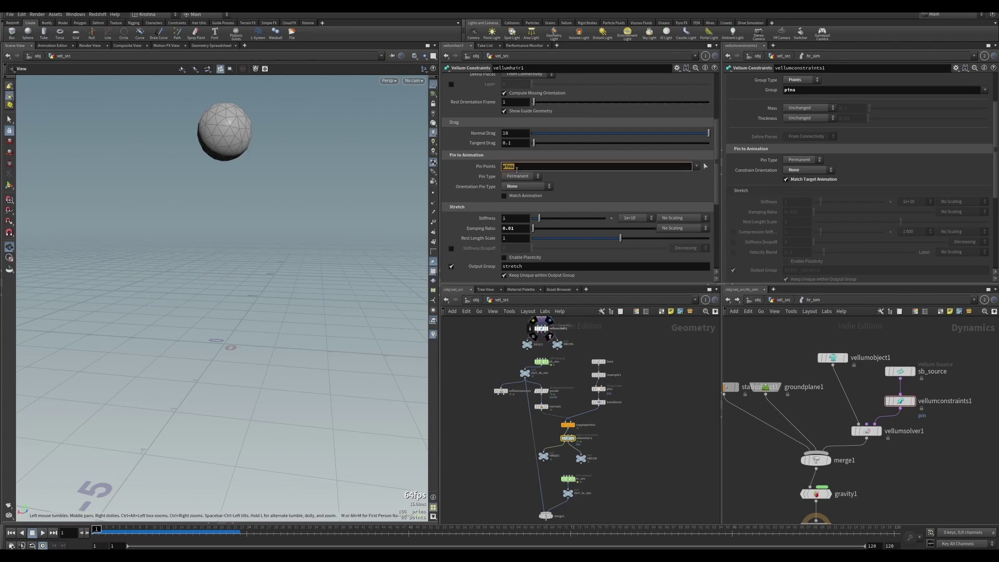
{"action": "key", "text": "BackSpace"}
{"action": "left_click", "coordinate": [523, 186]}
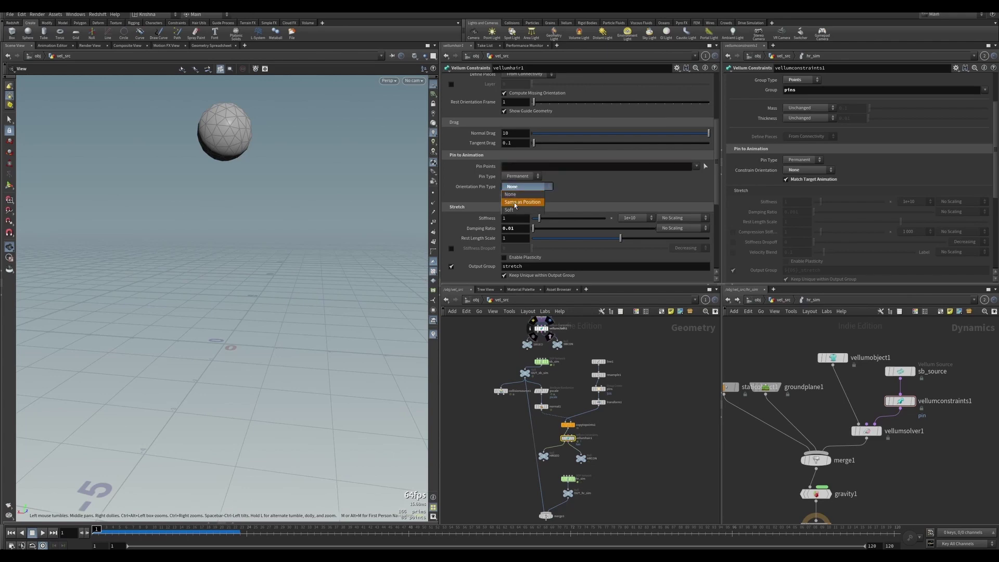
{"action": "left_click", "coordinate": [515, 204]}
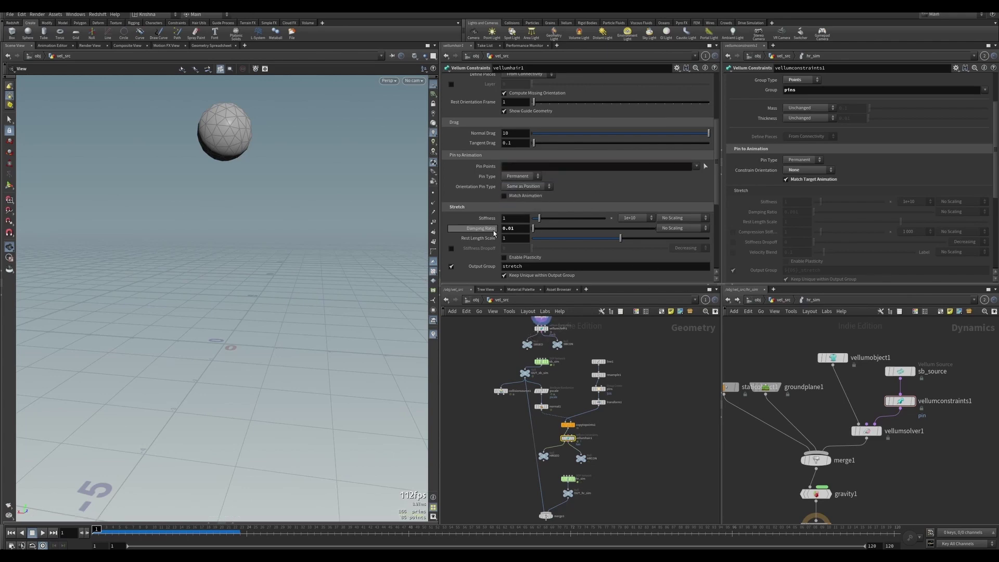
{"action": "scroll", "coordinate": [479, 223], "scroll_direction": "down", "scroll_amount": 3}
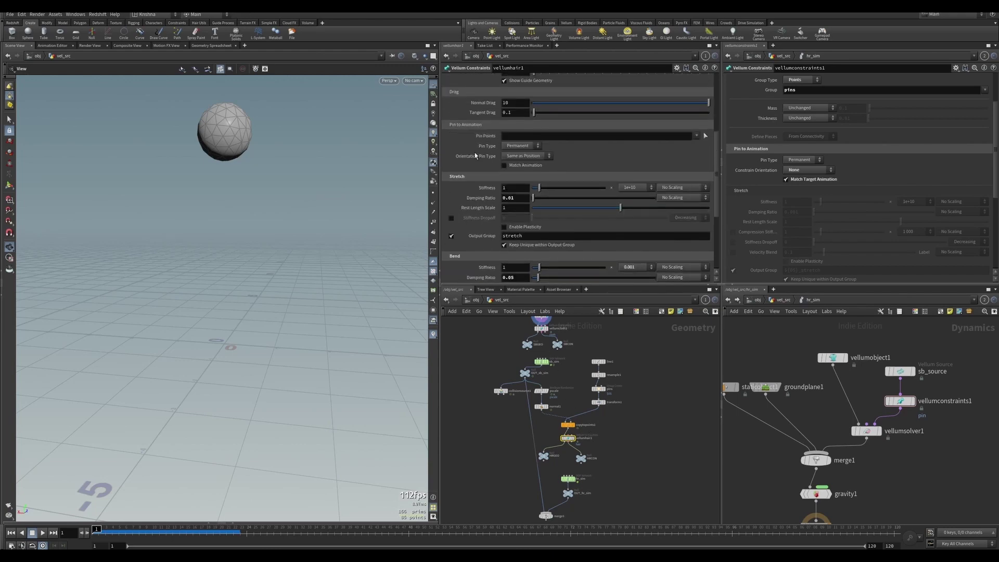
Play the hr_sim simulation with the vellumconstraints1 pins until three spheres have been emitted, and return to frame 1.
{"action": "left_click", "coordinate": [888, 401]}
{"action": "scroll", "coordinate": [792, 203], "scroll_direction": "up", "scroll_amount": 5}
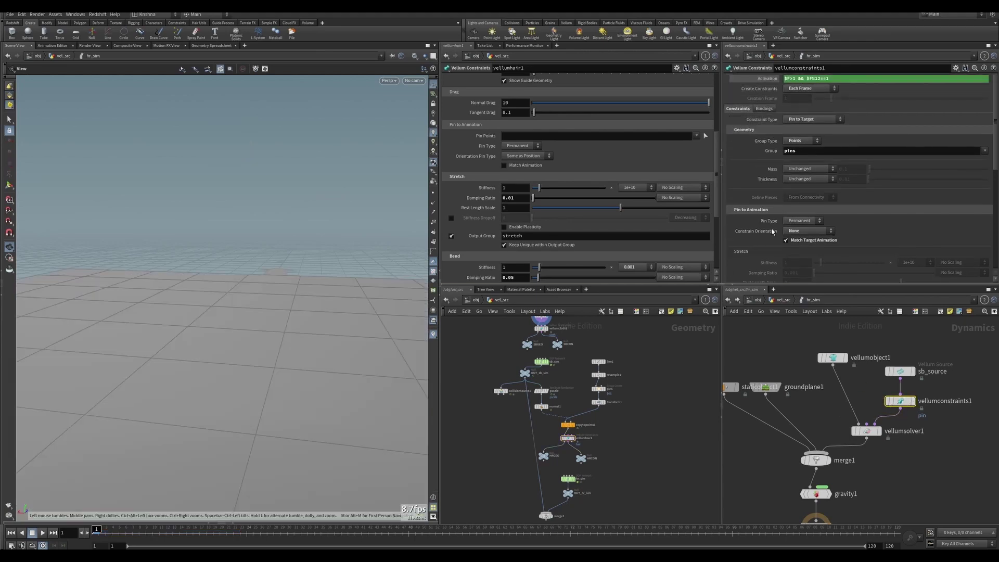
{"action": "scroll", "coordinate": [774, 232], "scroll_direction": "down", "scroll_amount": 2}
{"action": "left_click", "coordinate": [43, 533]}
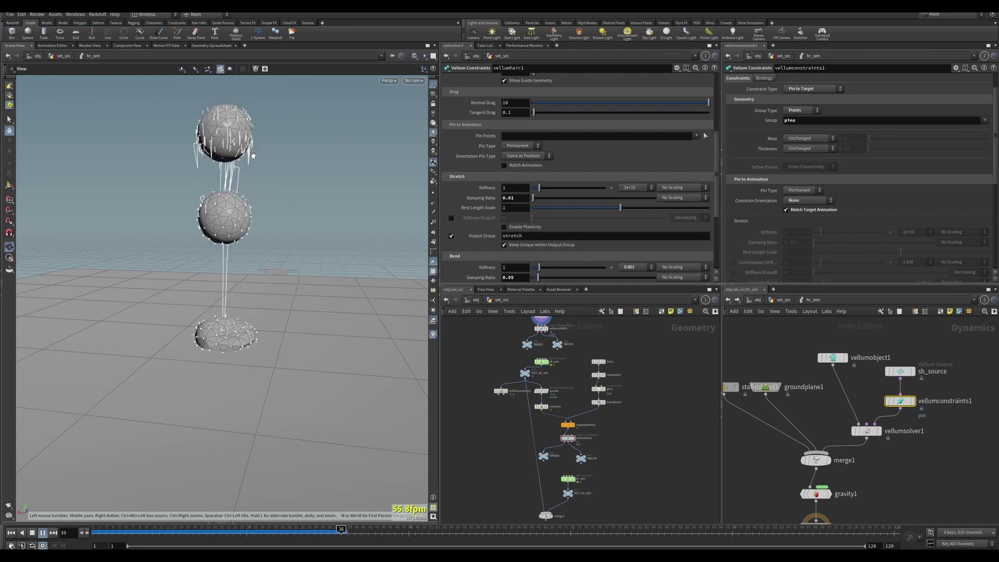
{"action": "left_click", "coordinate": [32, 533]}
{"action": "left_click", "coordinate": [21, 533]}
{"action": "left_click", "coordinate": [10, 533]}
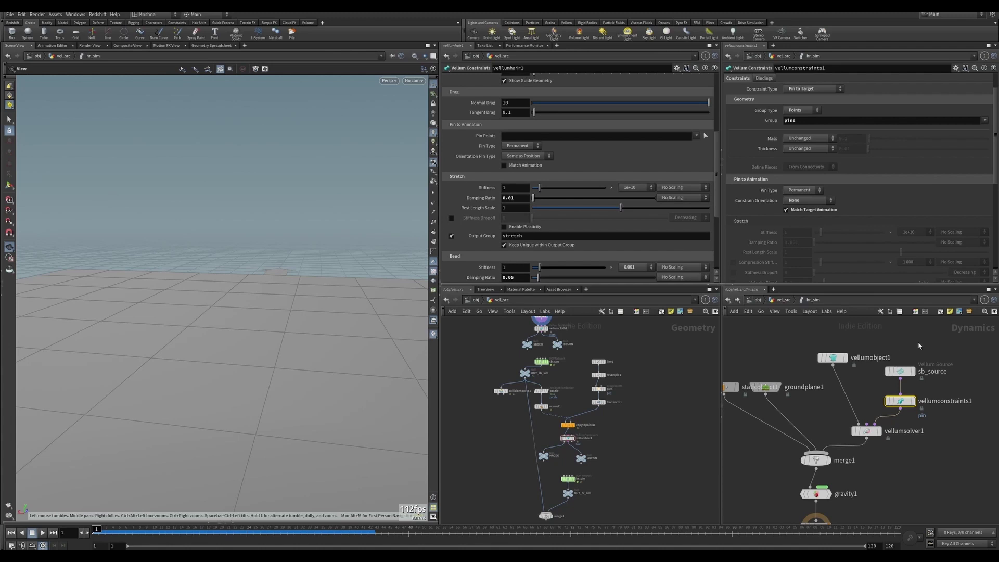
Review the parameters of sb_source and staticobject1 in the hr_sim network.
{"action": "left_click", "coordinate": [900, 371]}
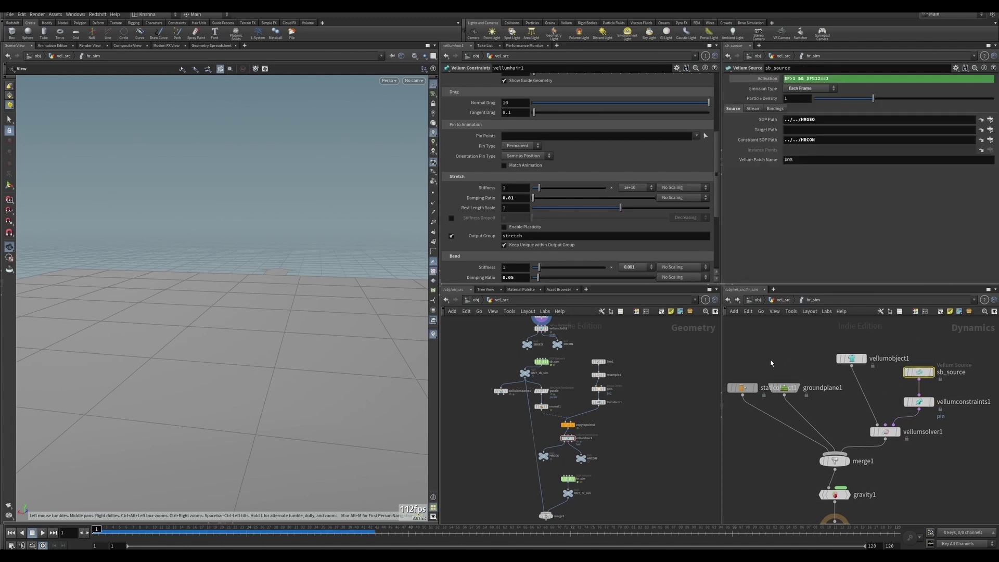
{"action": "left_click", "coordinate": [743, 387]}
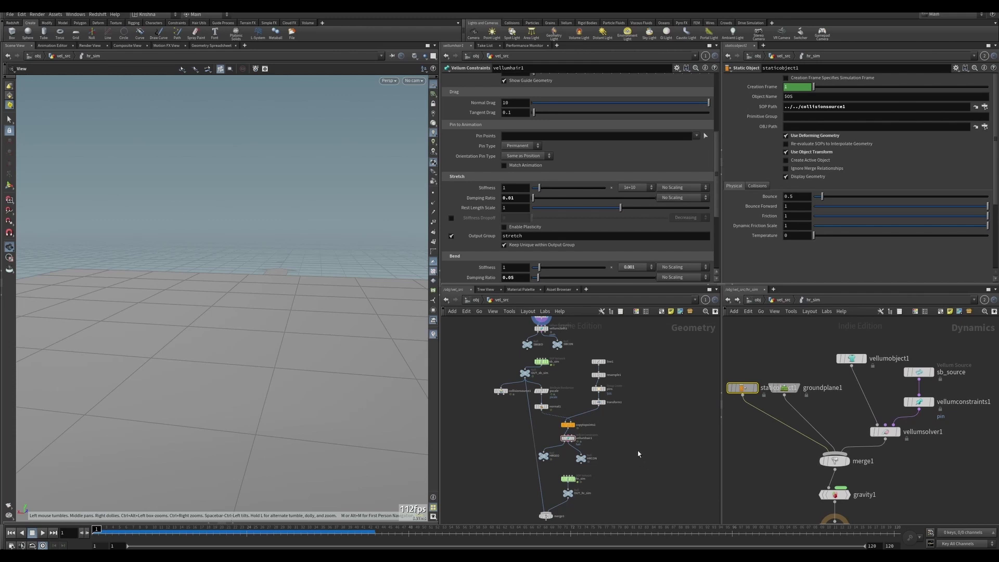
{"action": "middle_click_drag", "start_coordinate": [636, 449], "coordinate": [631, 424]}
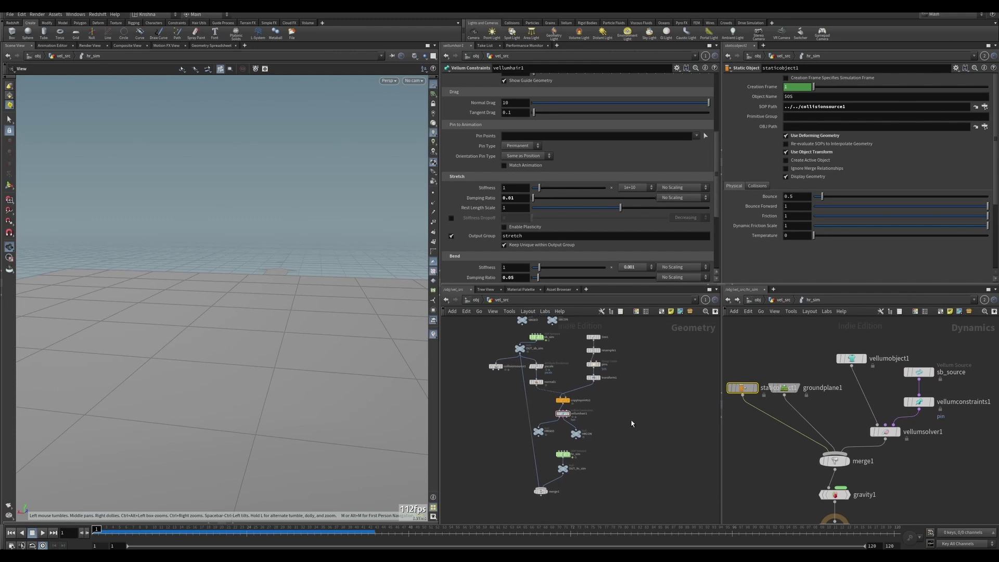